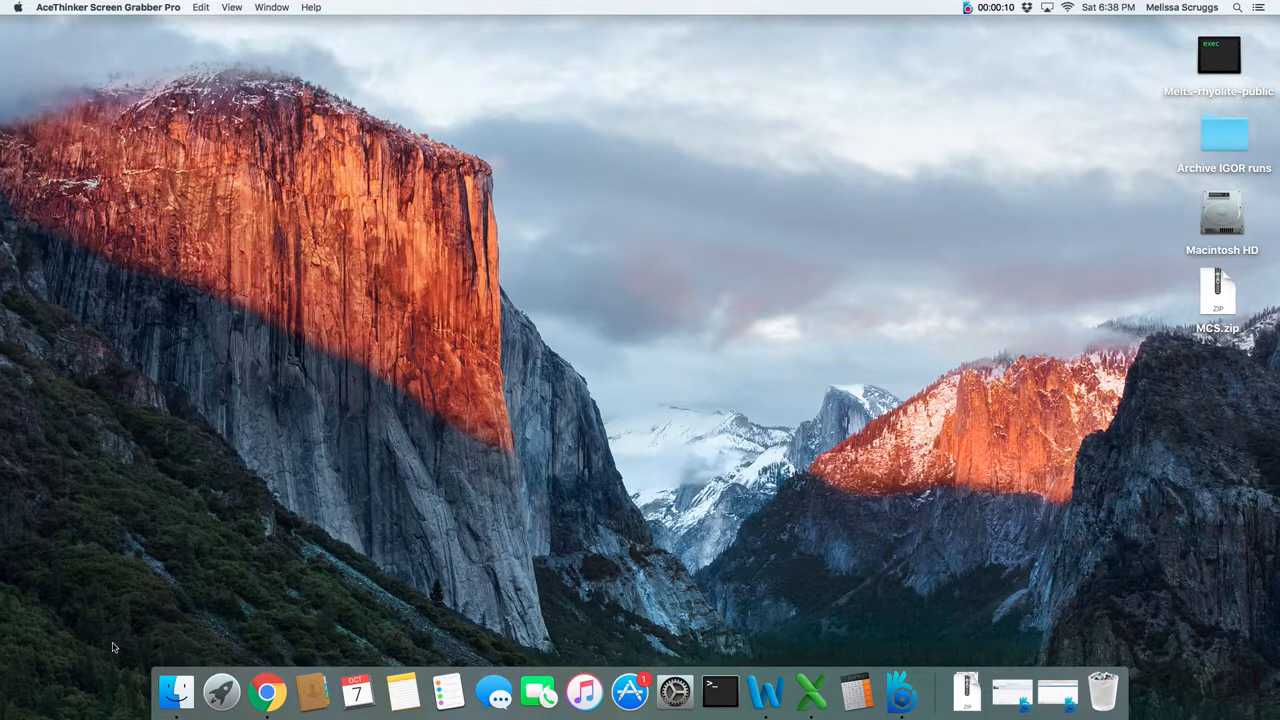
- Open the workbook MES_R2FC.xlsx from the INPUT & OUTPUT folder inside the MCS folder
click(179, 689)
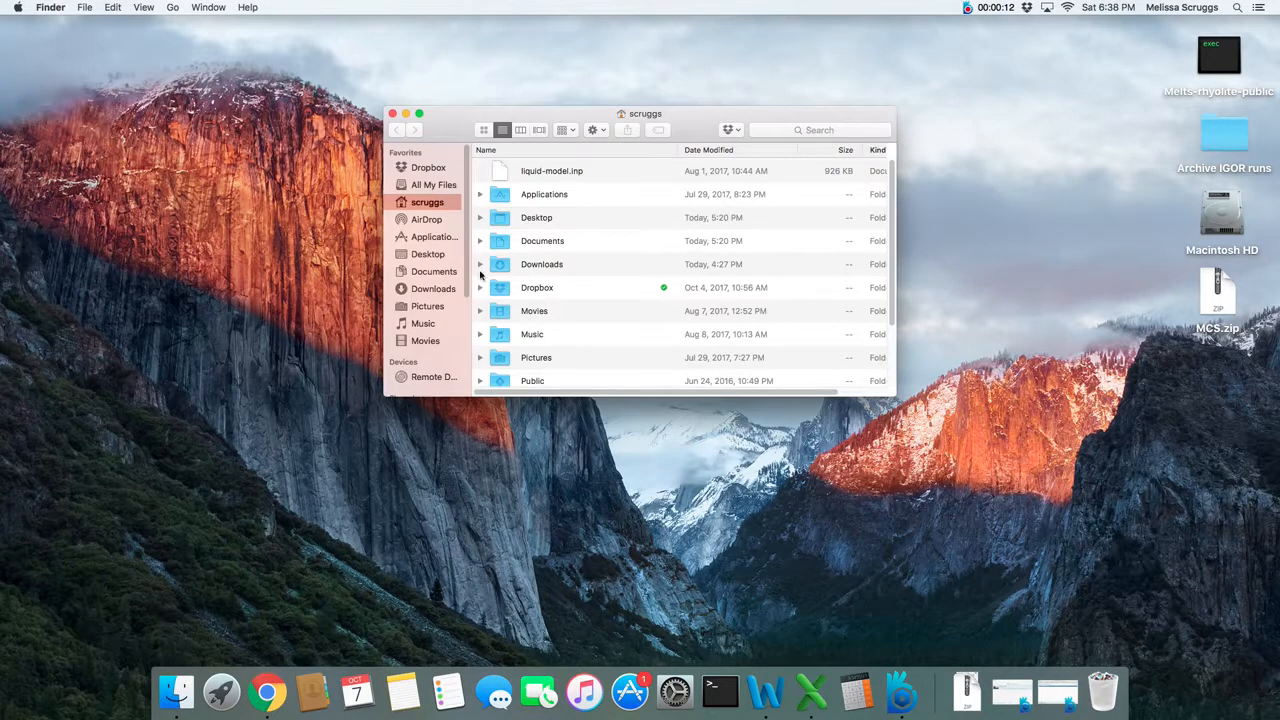
click(446, 273)
double_click(559, 195)
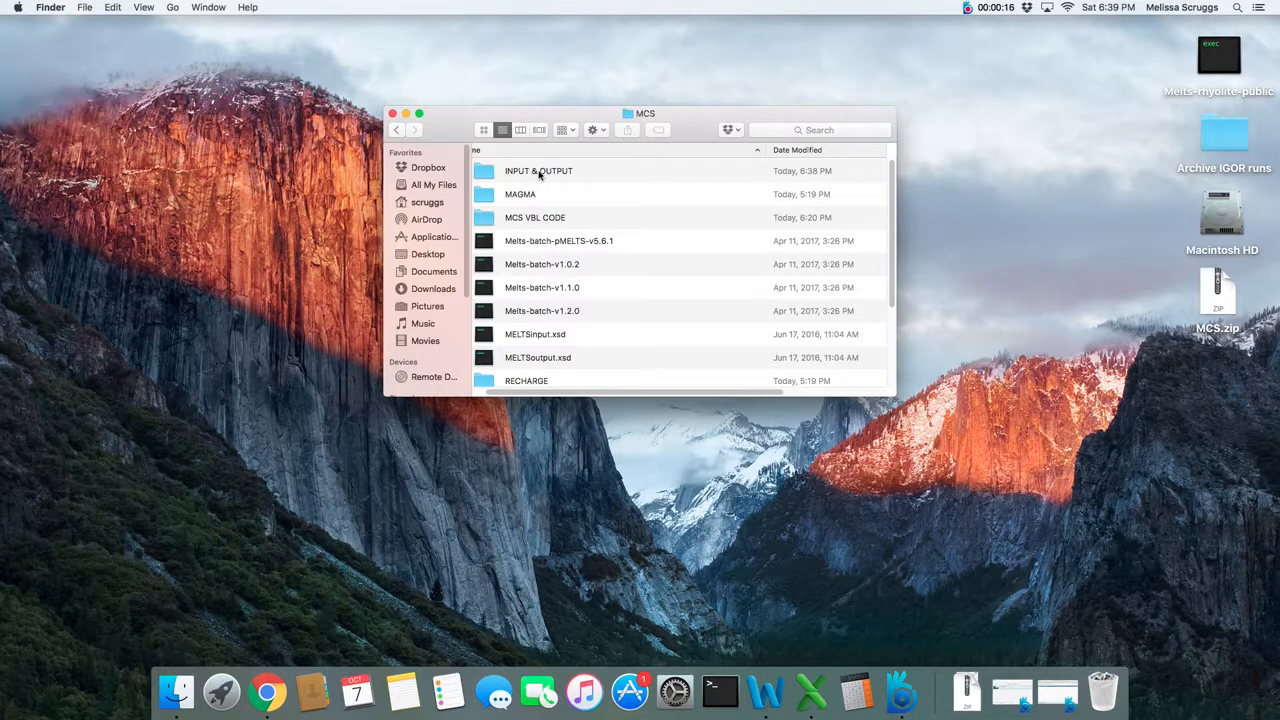
double_click(539, 172)
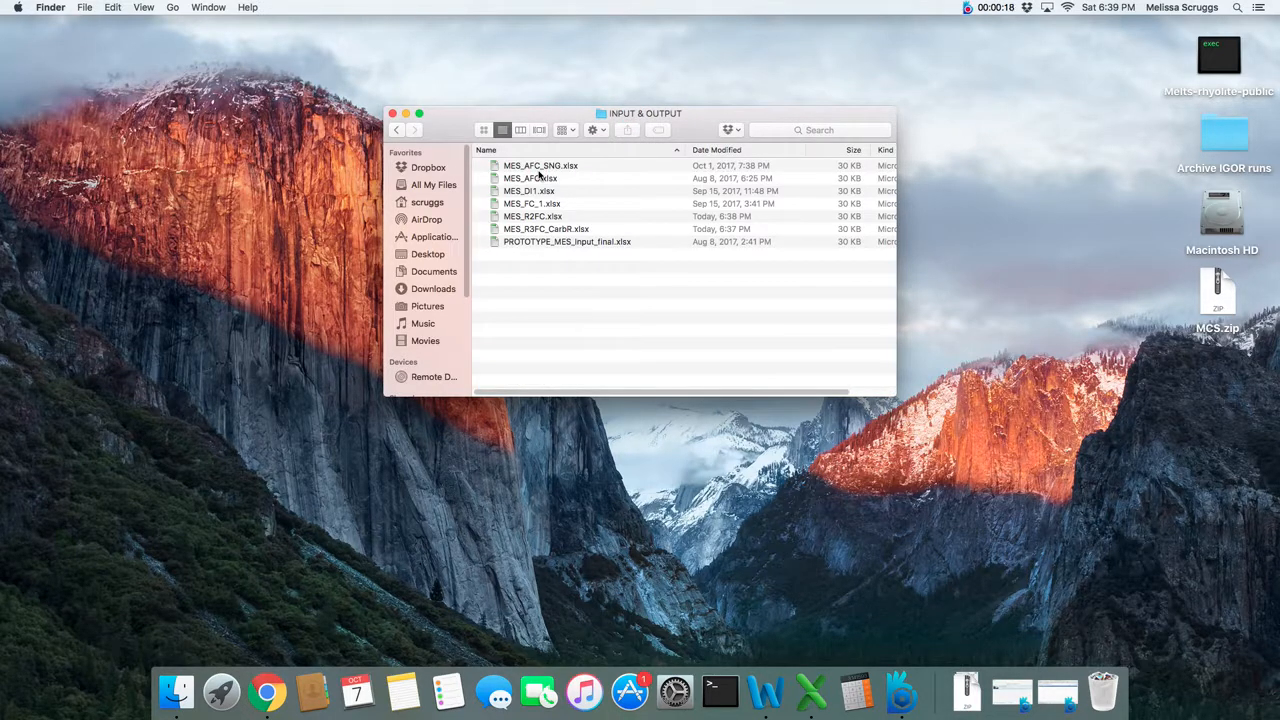
click(518, 220)
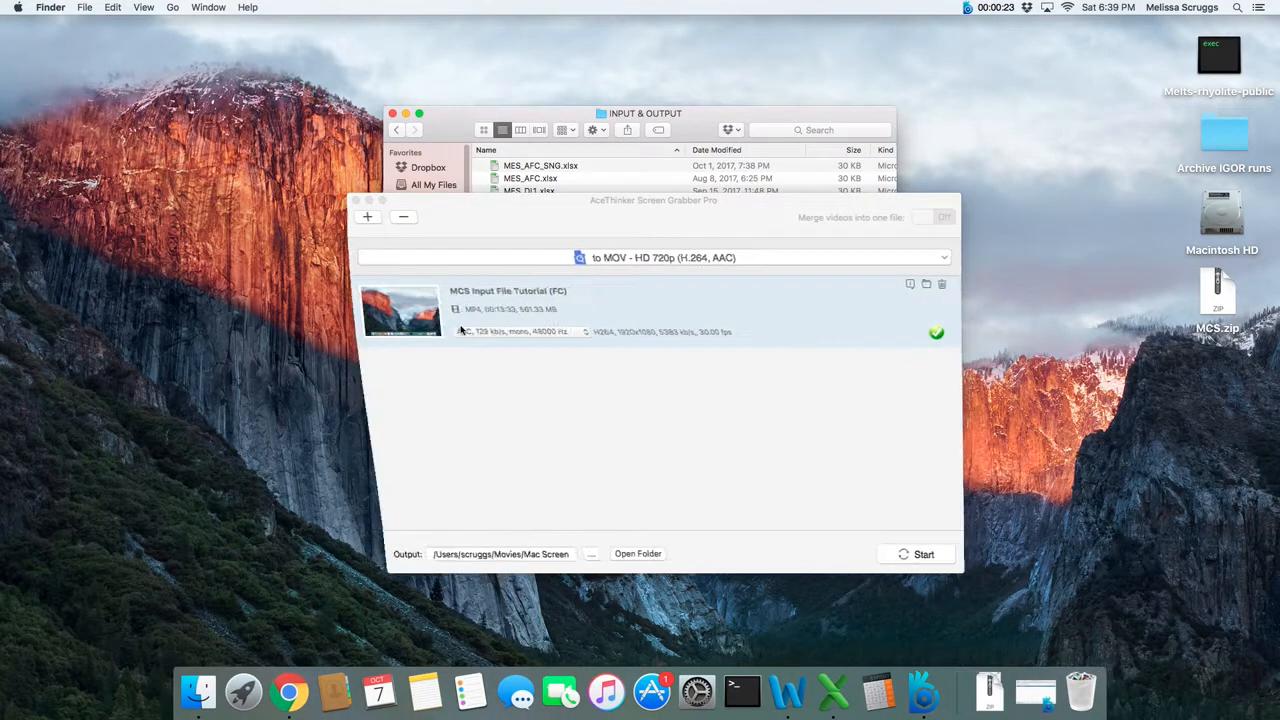
click(725, 451)
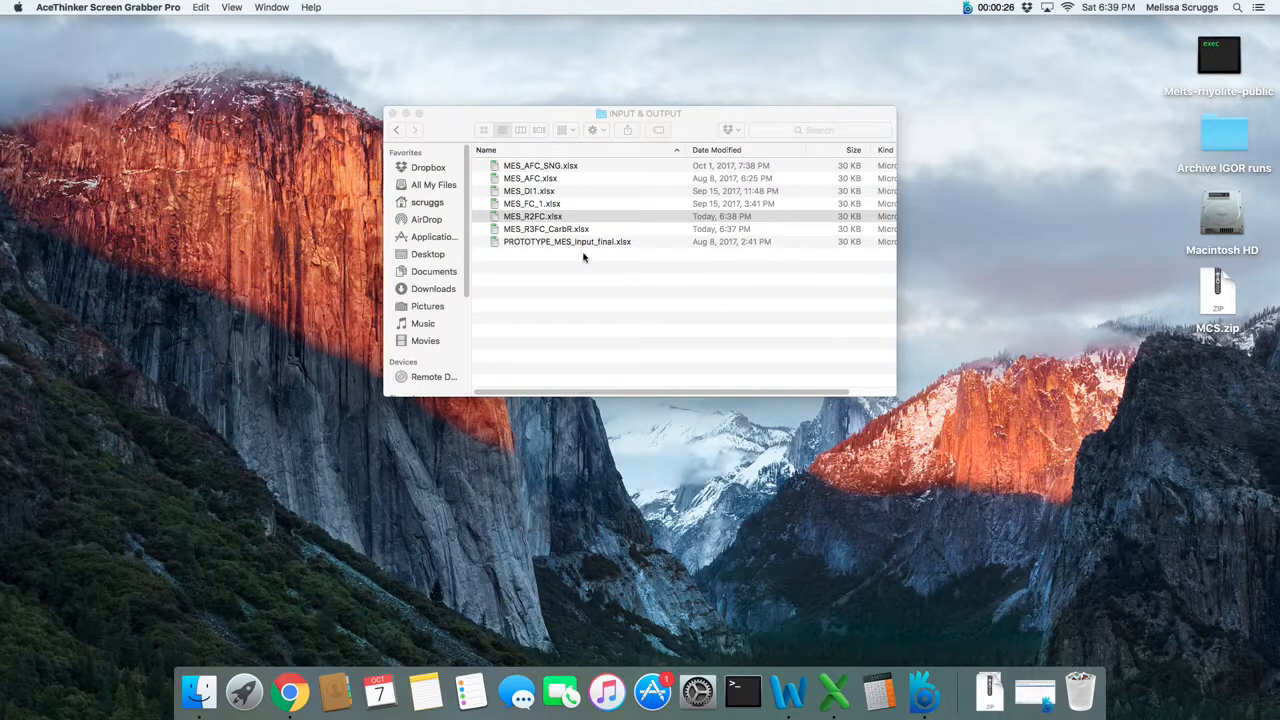
double_click(542, 219)
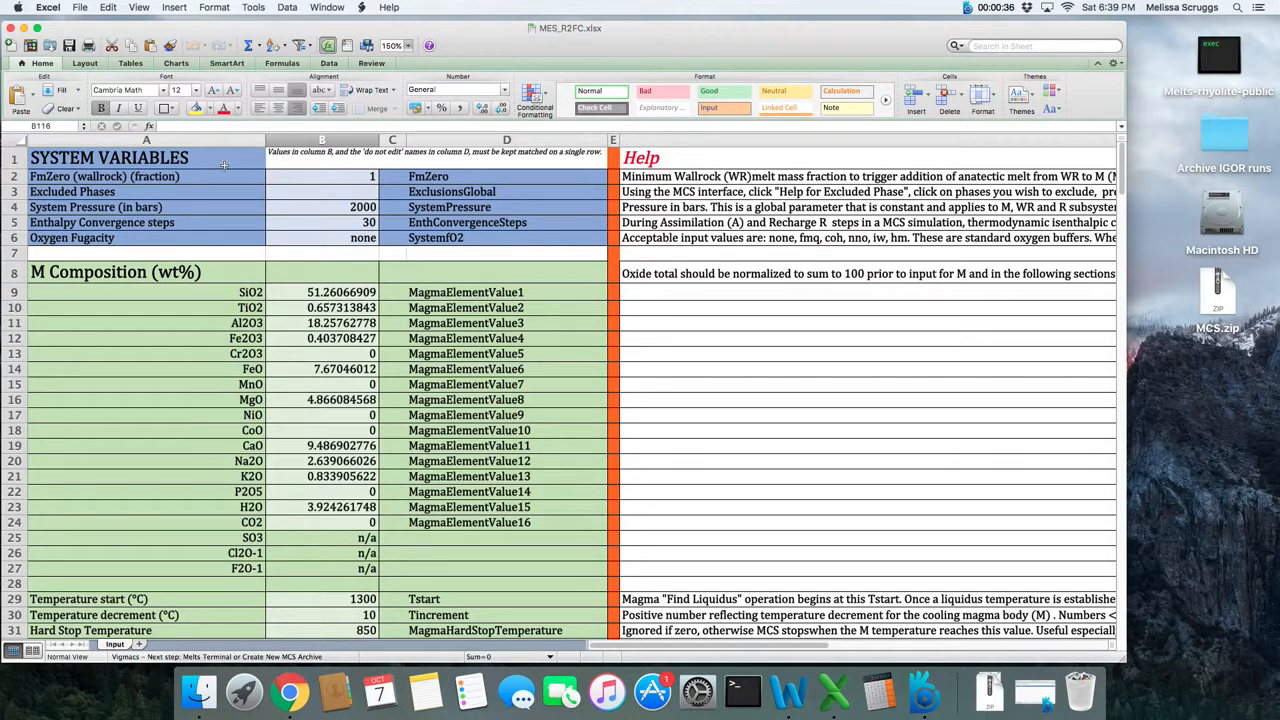
- Review the system variables, the magma (M) composition, and the magma start temperature, decrement and hard stop temperature
click(303, 176)
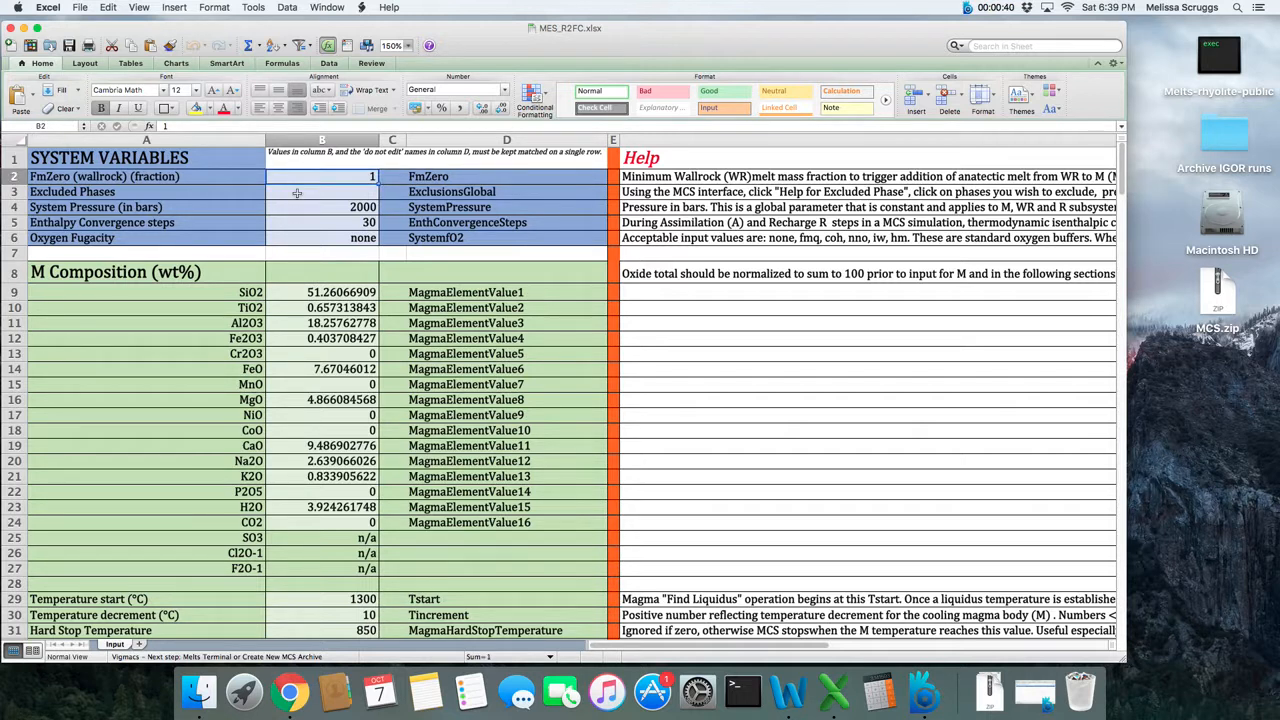
click(297, 193)
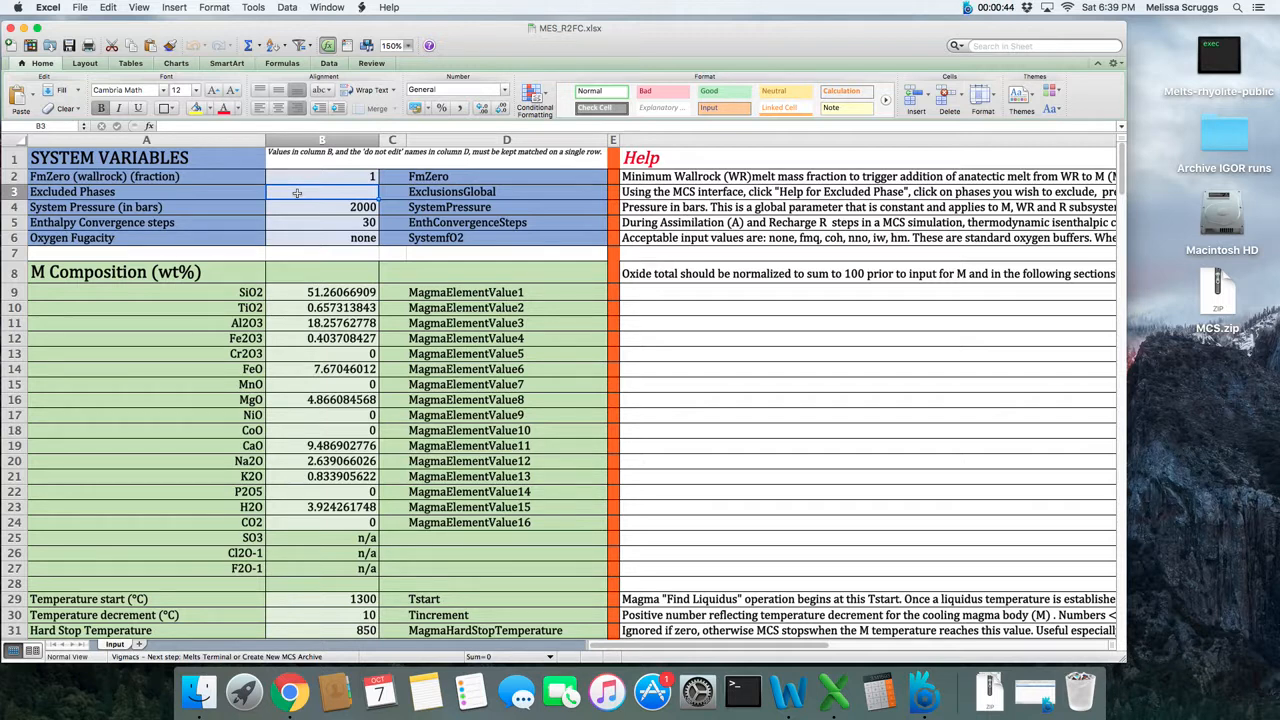
click(287, 206)
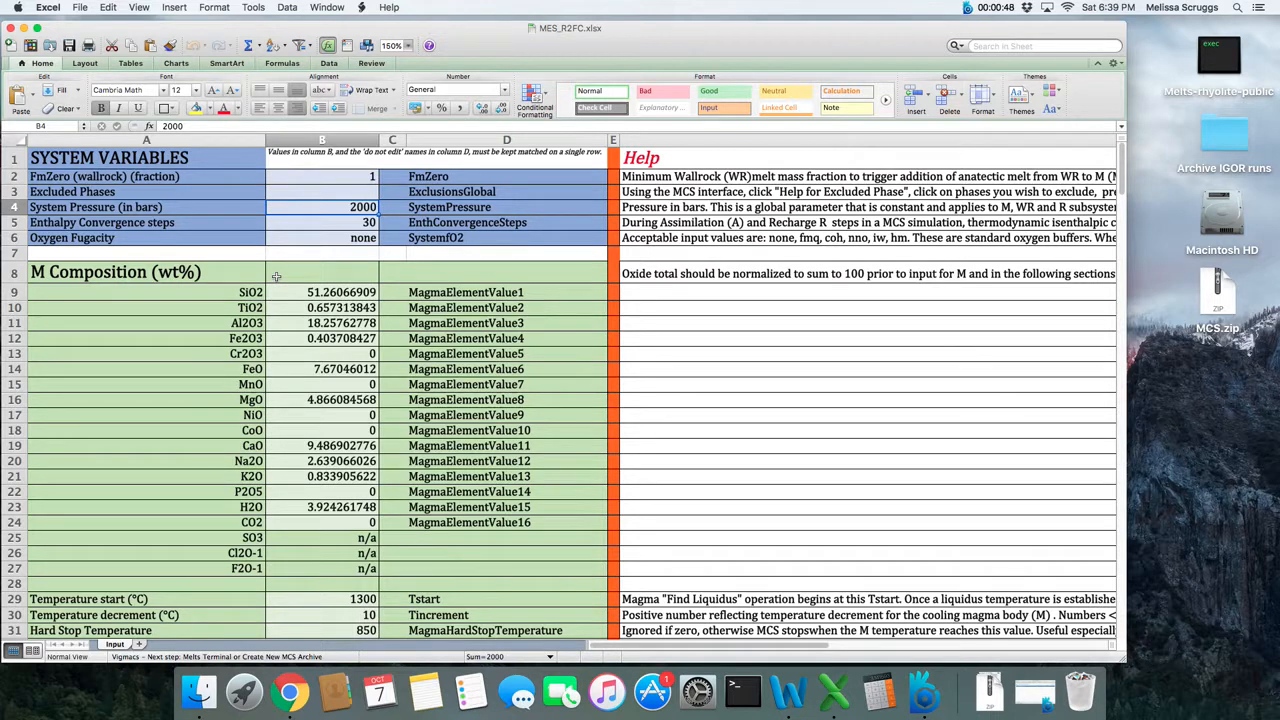
click(284, 223)
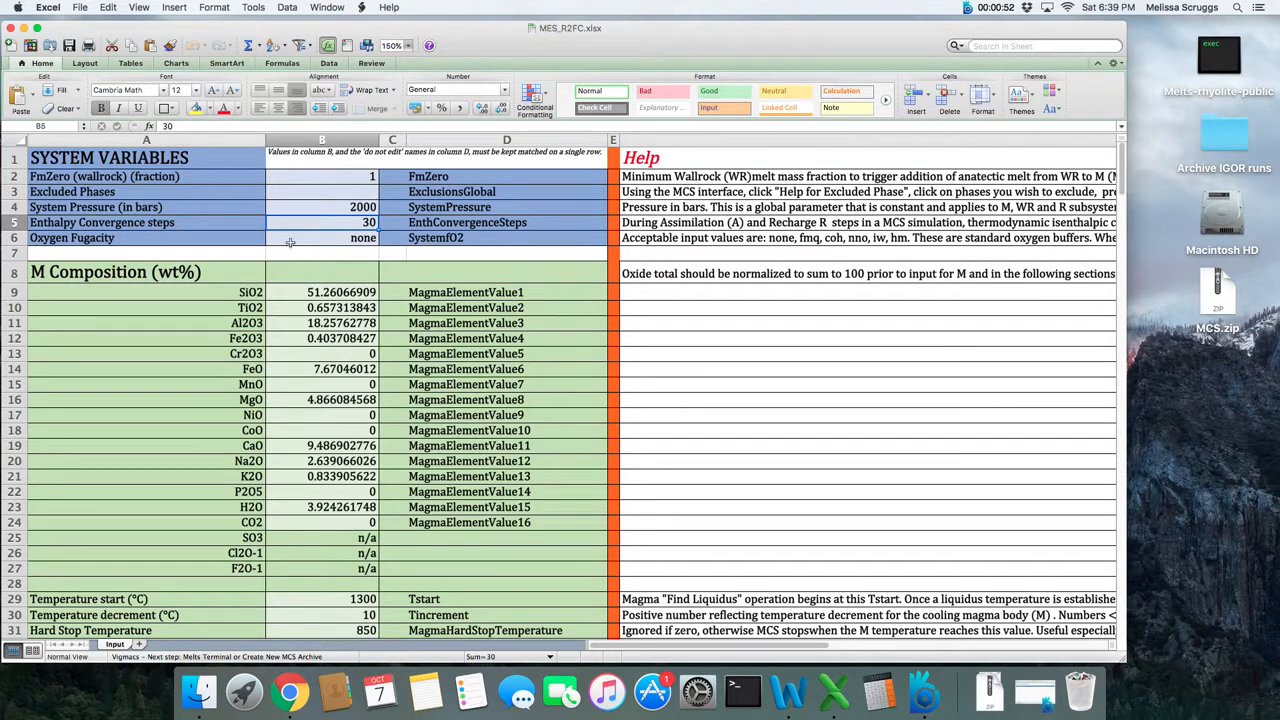
click(290, 240)
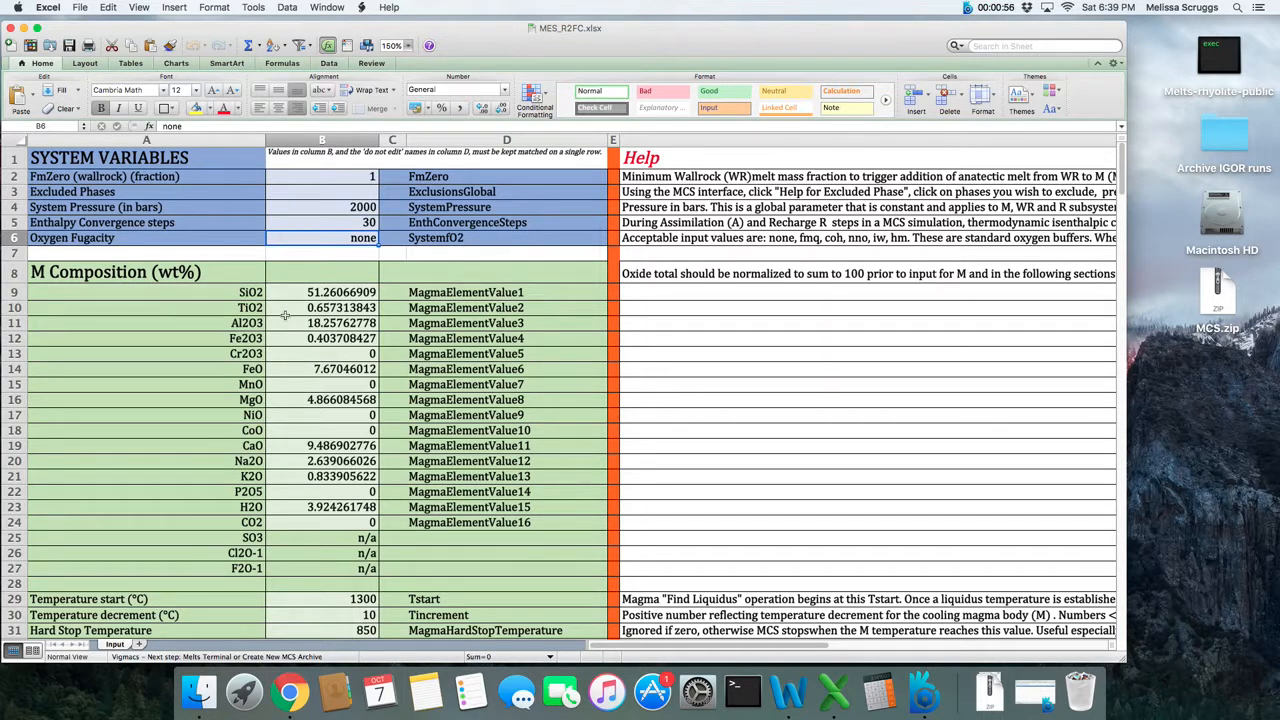
click(286, 294)
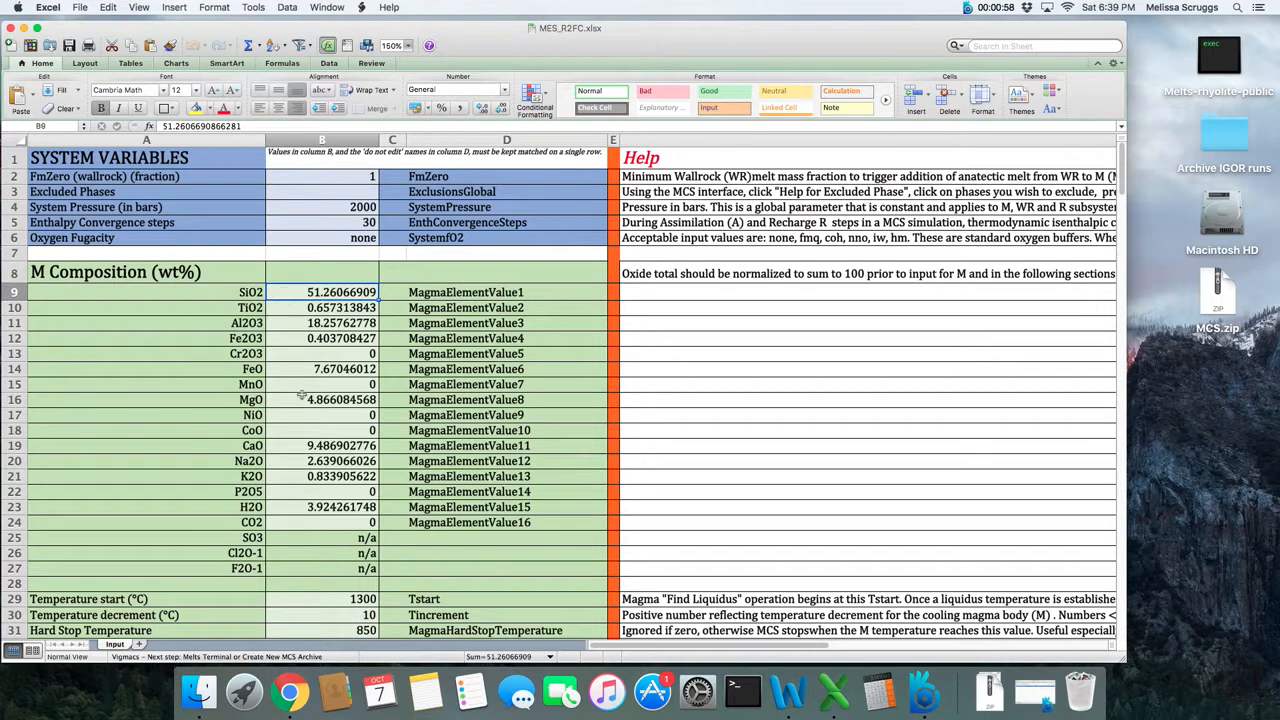
scroll(301, 402, down, 1)
scroll(301, 402, down, 2)
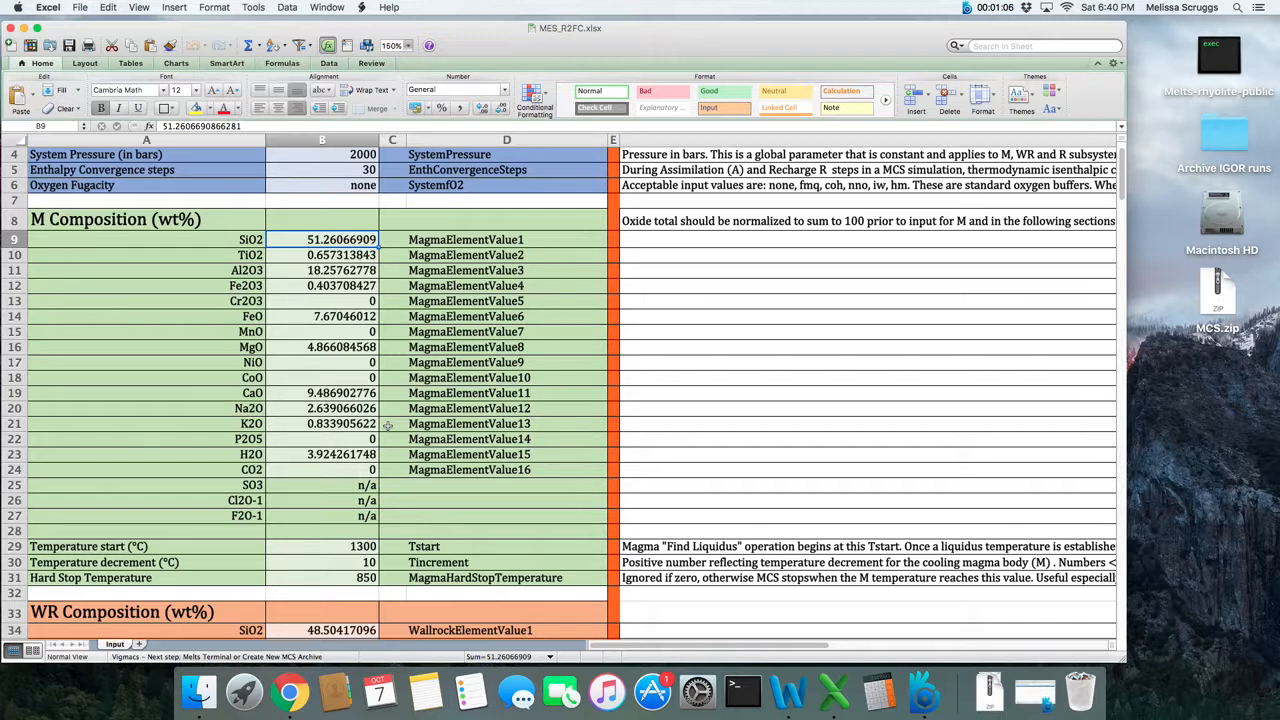
click(346, 548)
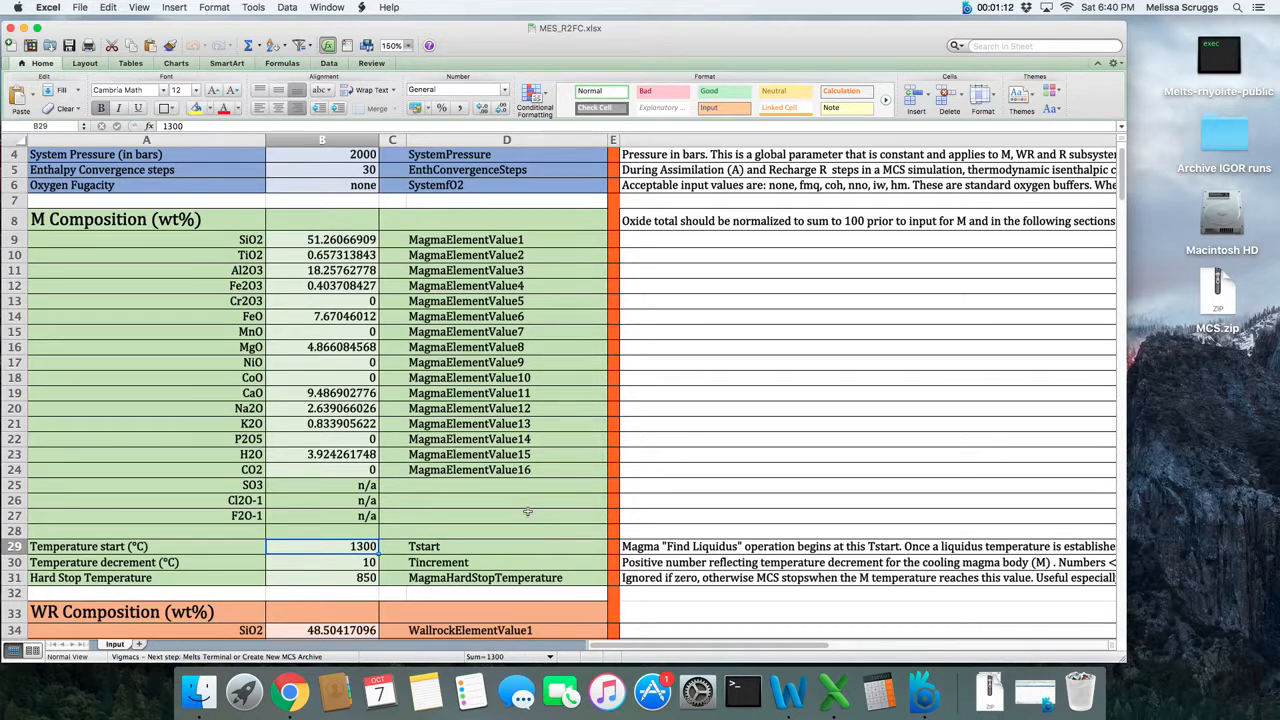
click(296, 566)
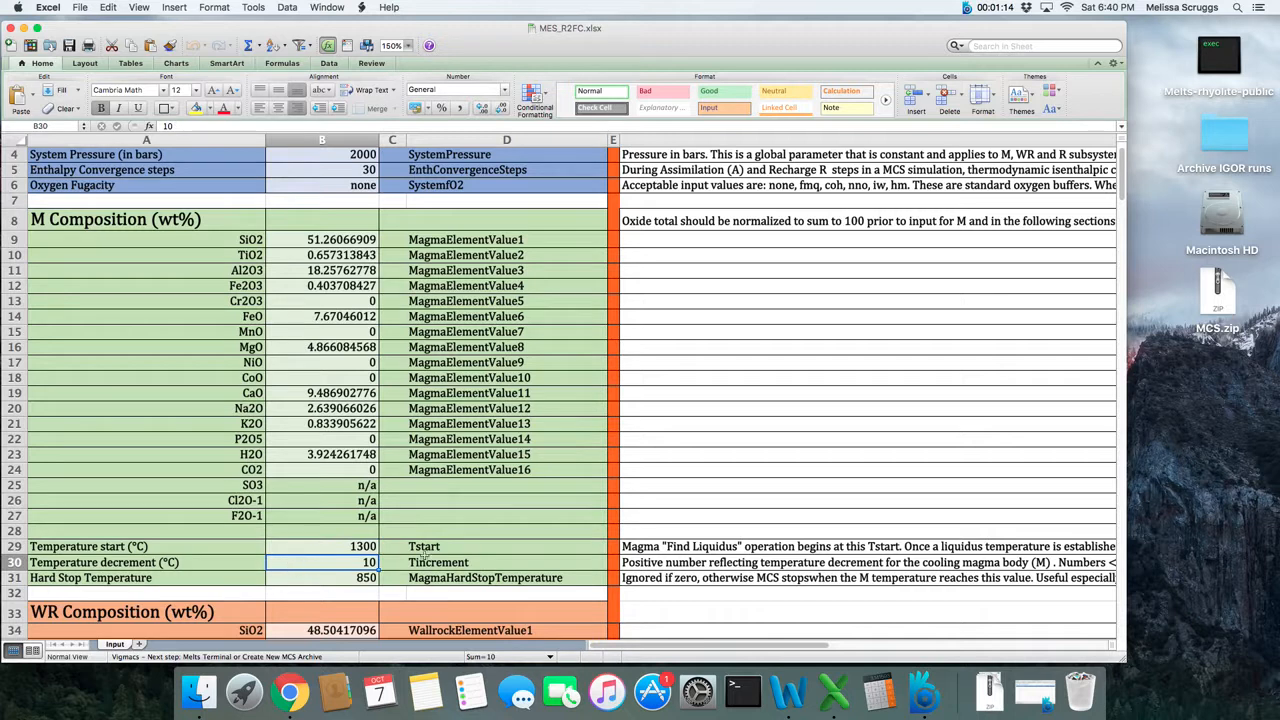
click(352, 577)
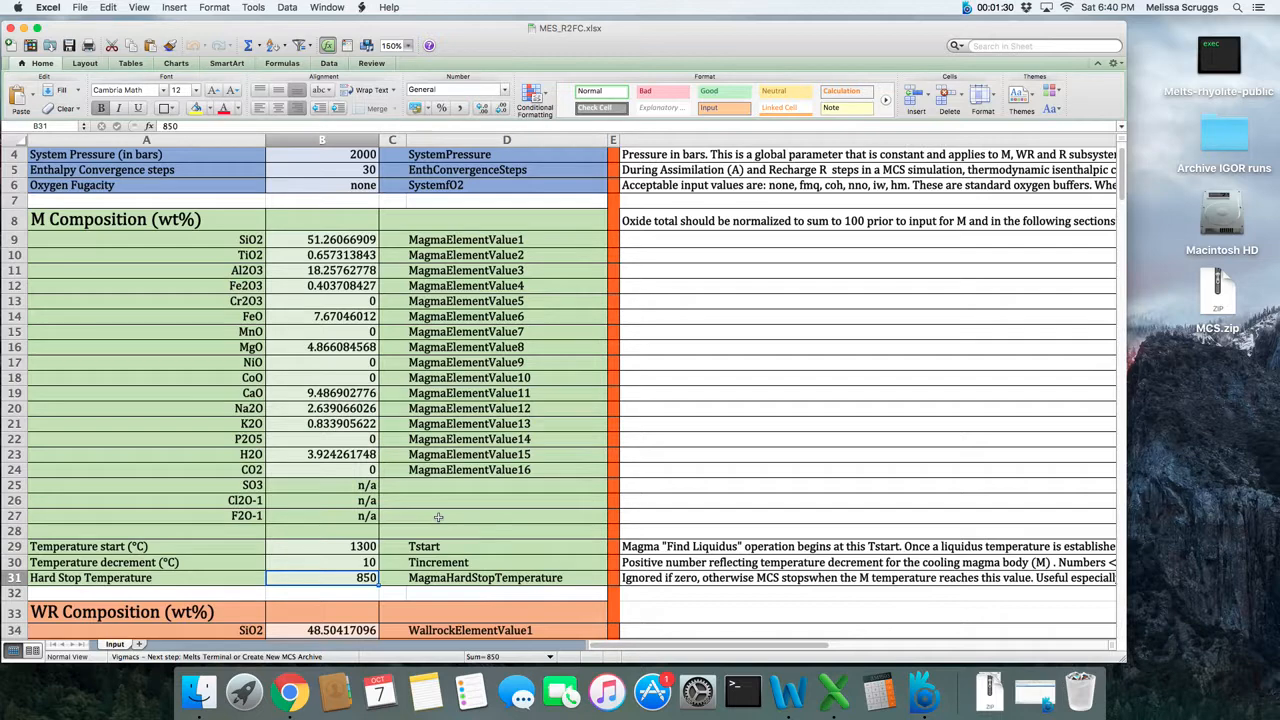
- Set the wallrock find solidus end temperature to 800 °C in the initial wallrock temperature and mass section
scroll(438, 516, down, 3)
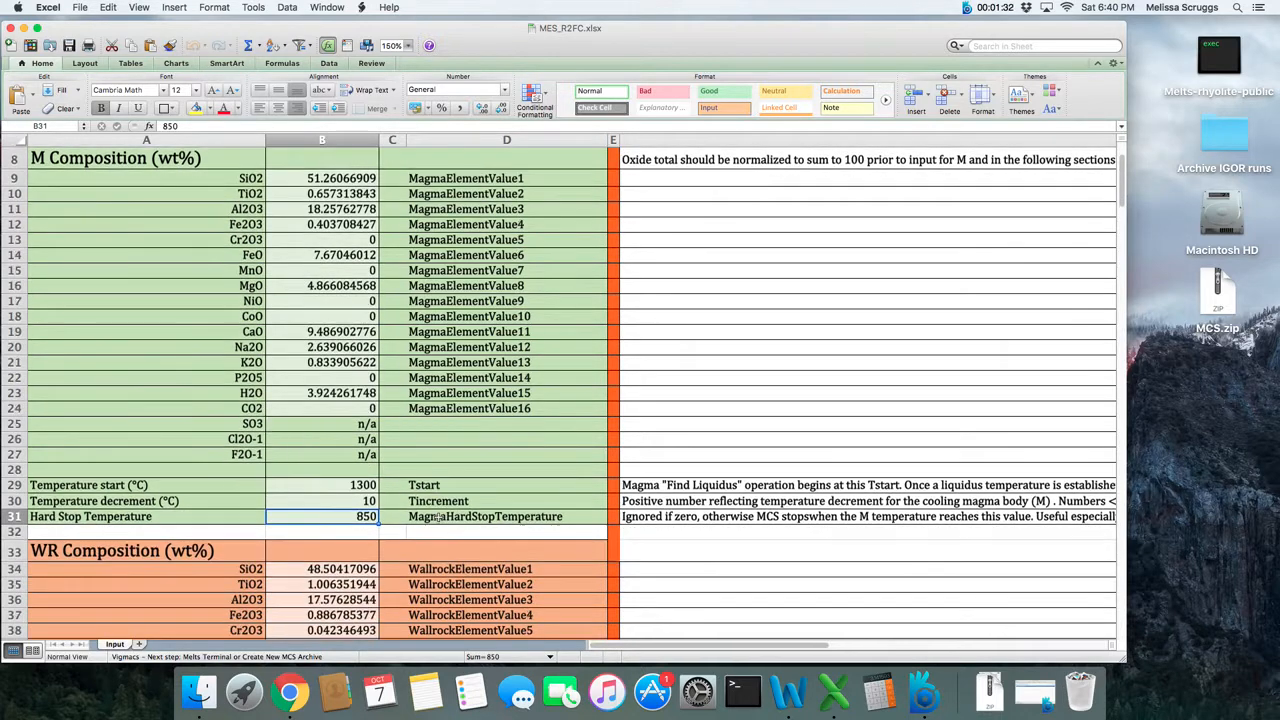
scroll(438, 516, down, 10)
scroll(438, 516, down, 3)
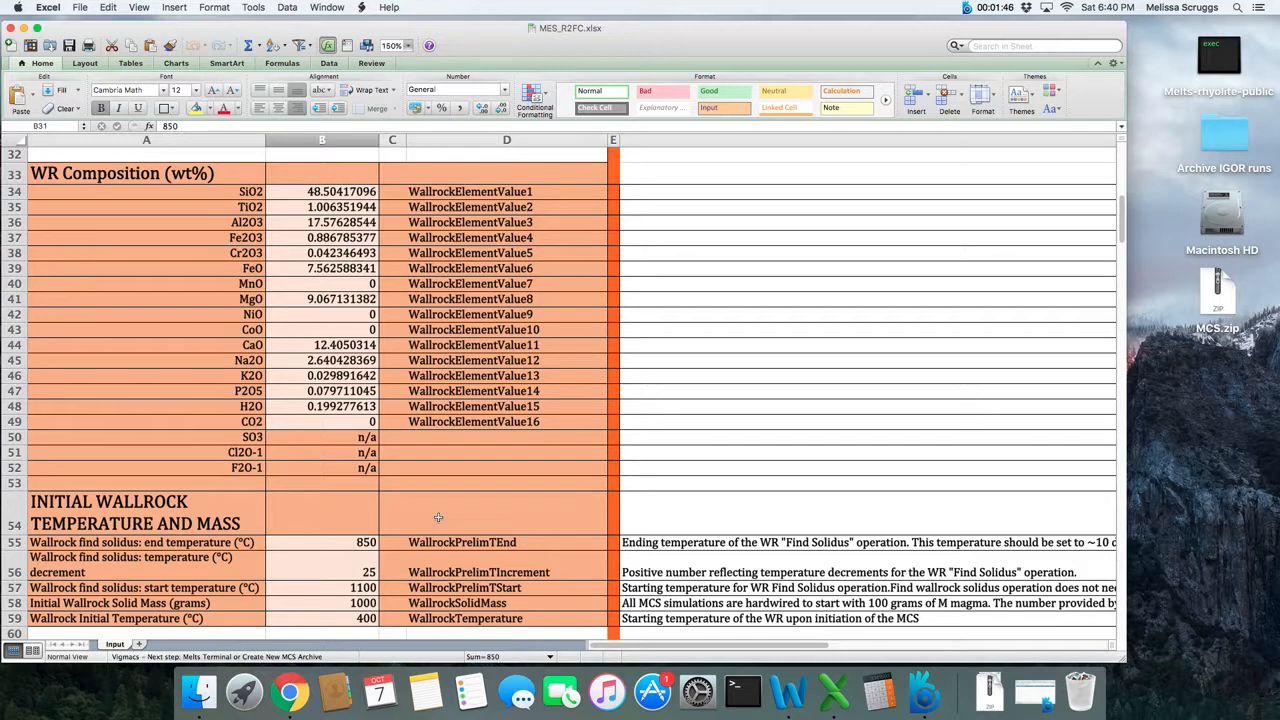
scroll(381, 513, down, 1)
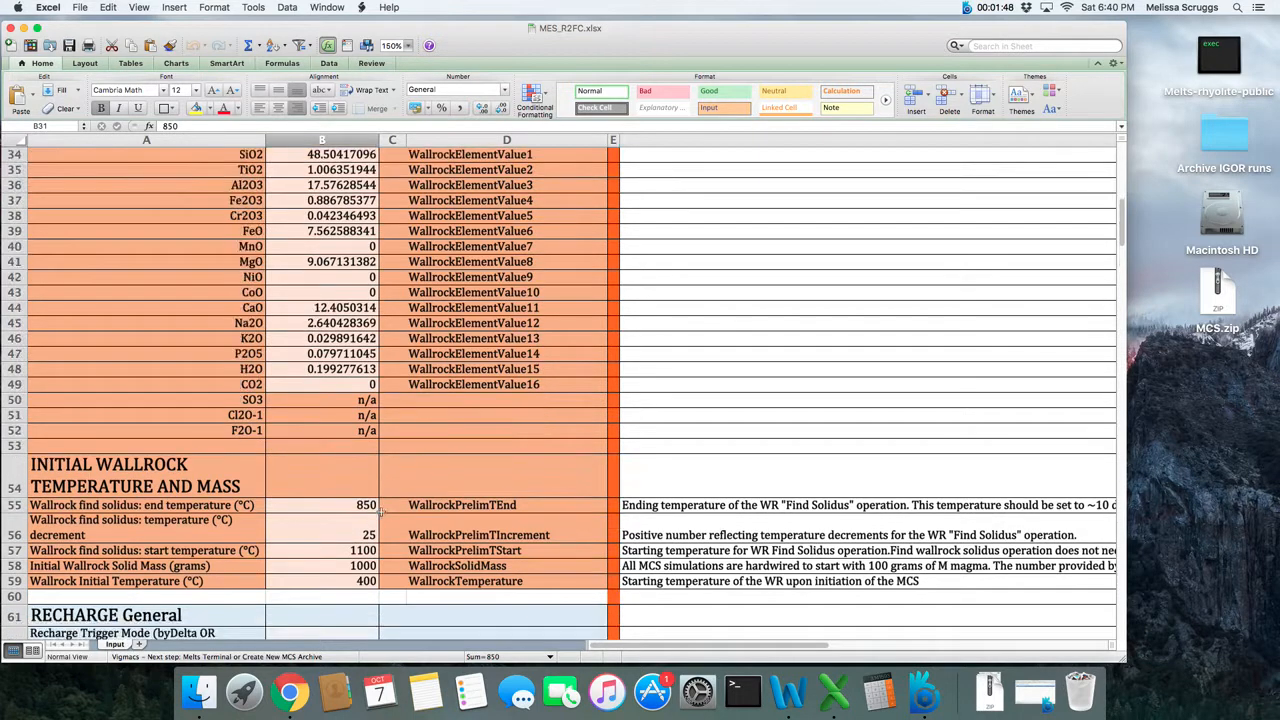
click(297, 504)
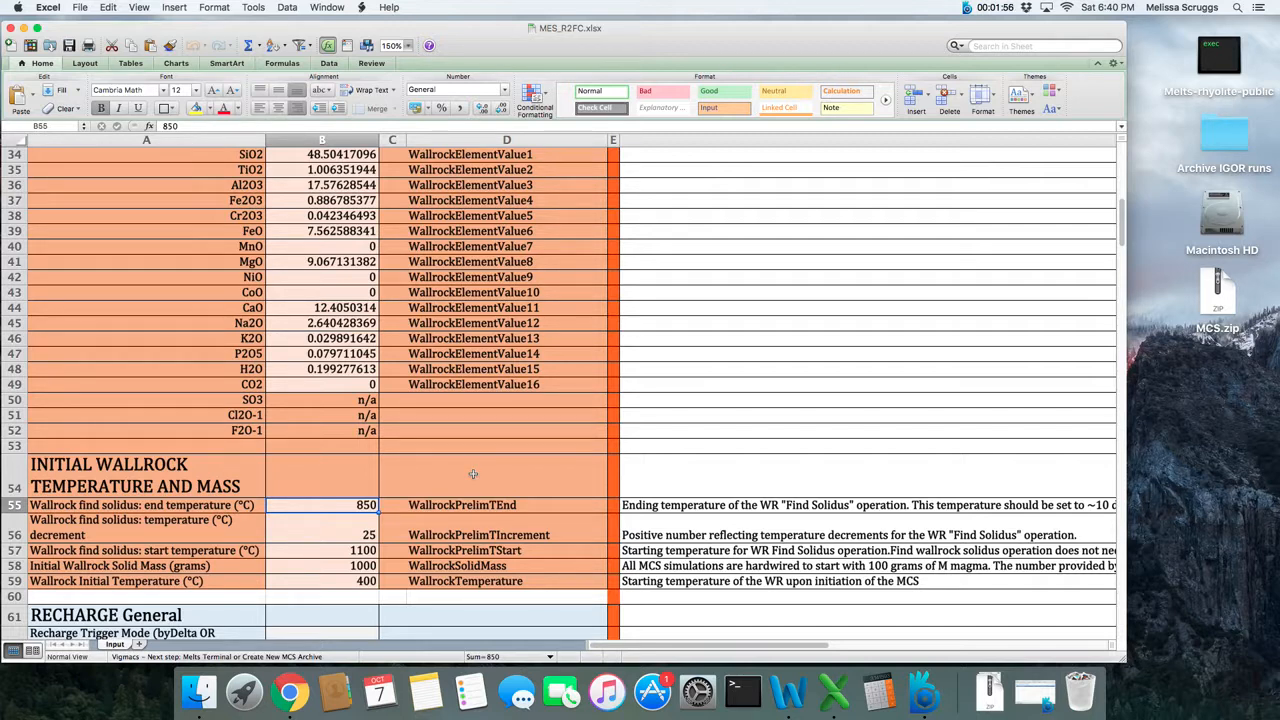
text(800)
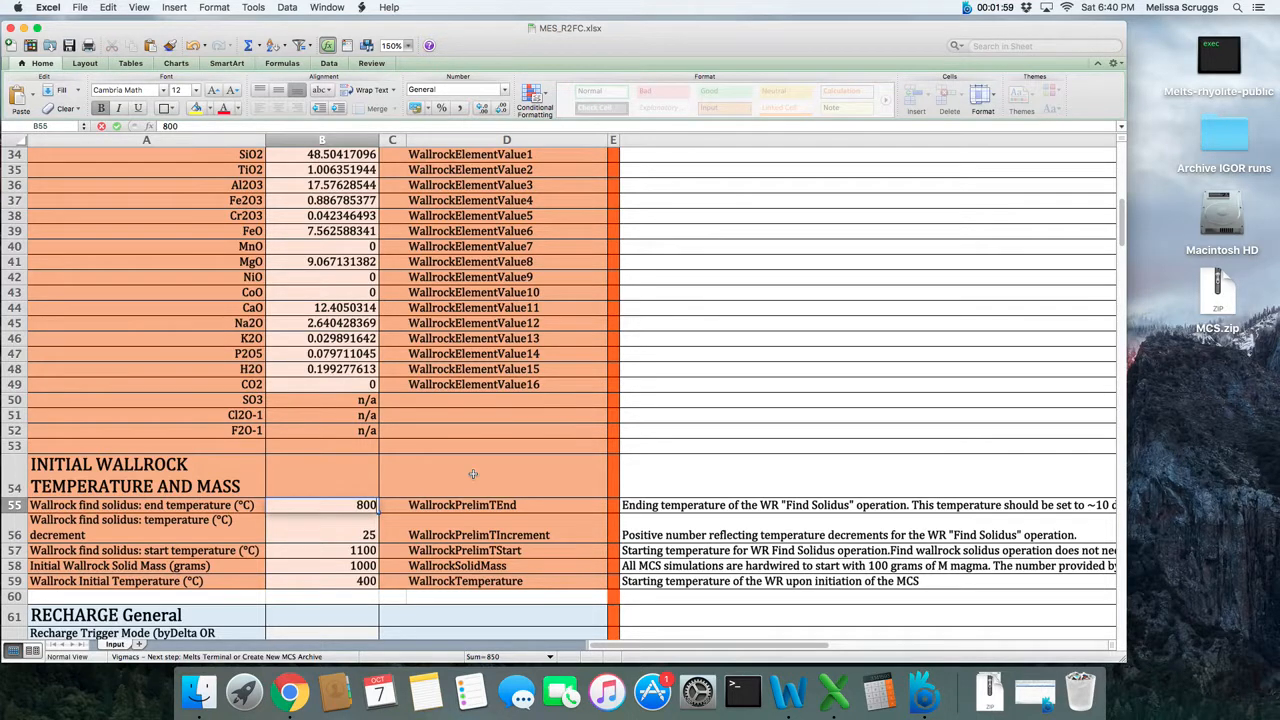
key(Return)
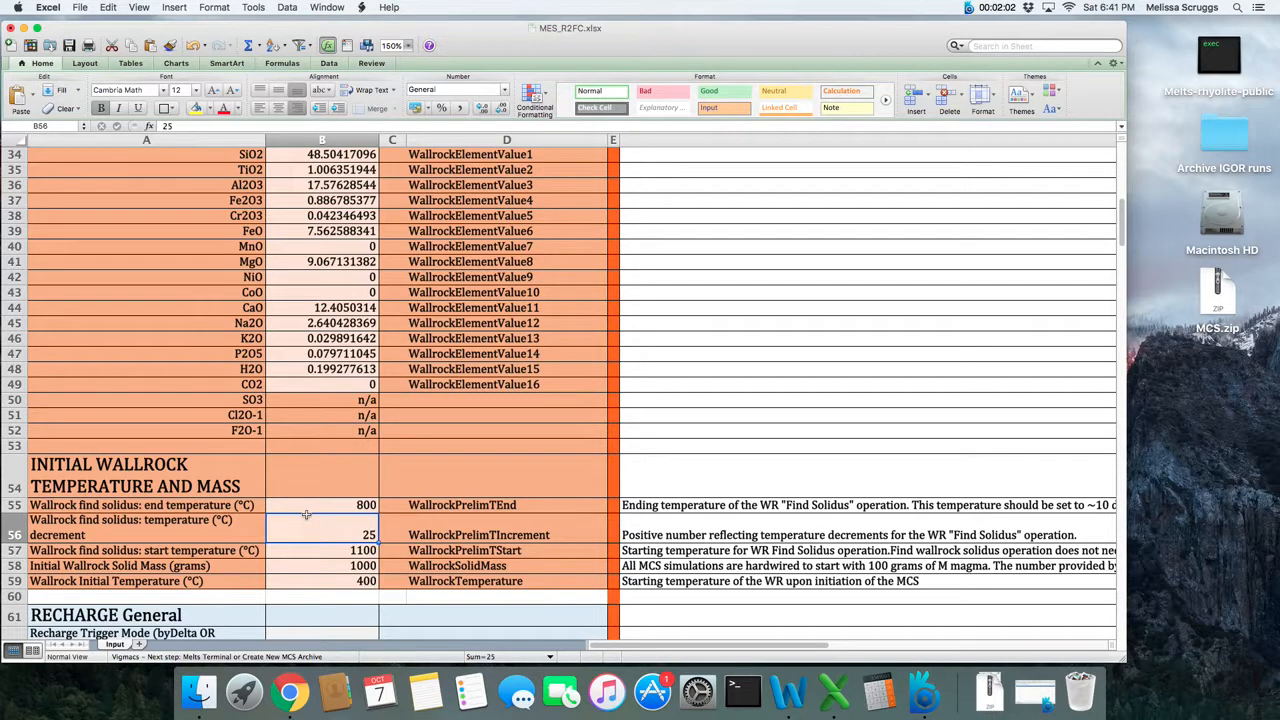
- Review the wallrock find solidus start temperature, initial wallrock solid mass and wallrock initial temperature
click(250, 550)
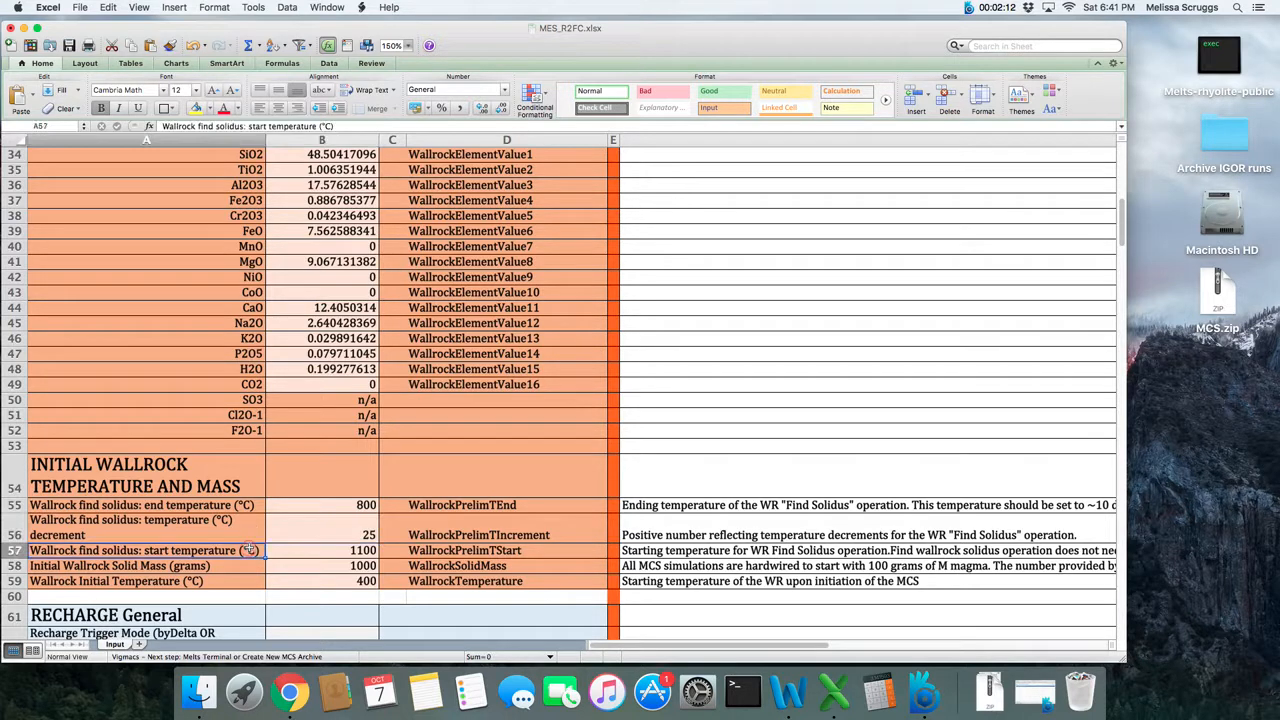
click(317, 551)
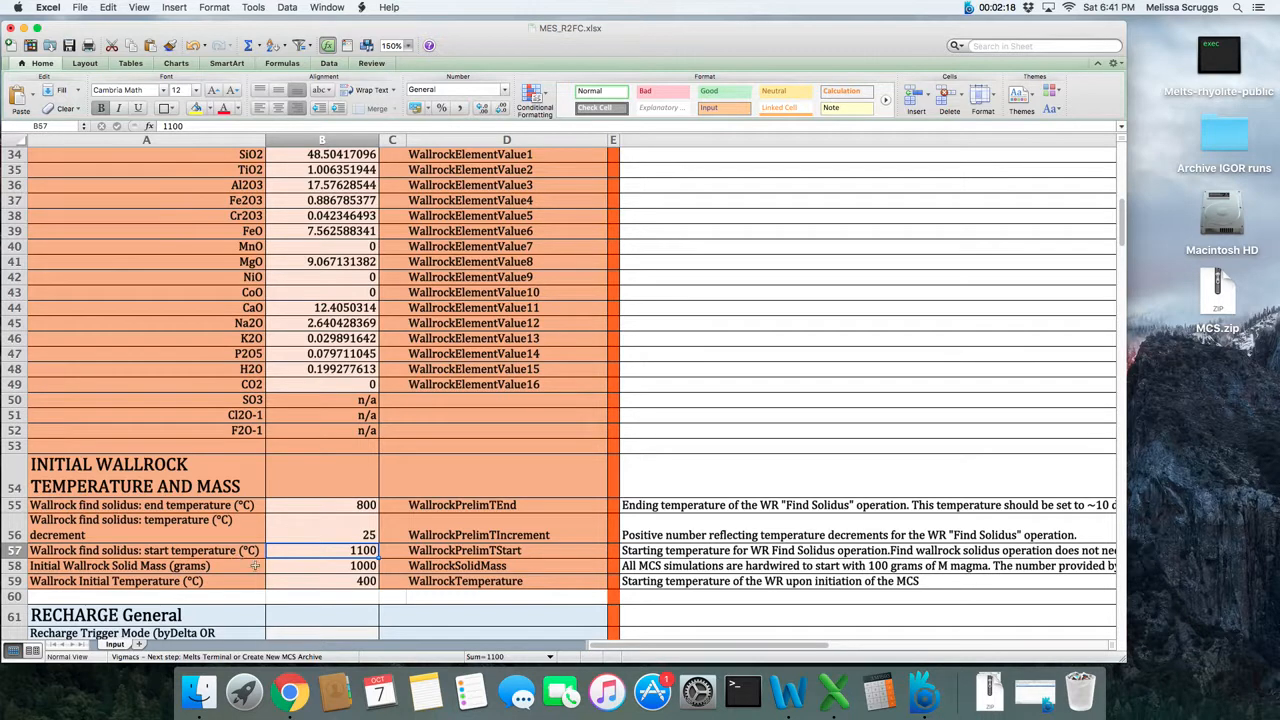
click(304, 566)
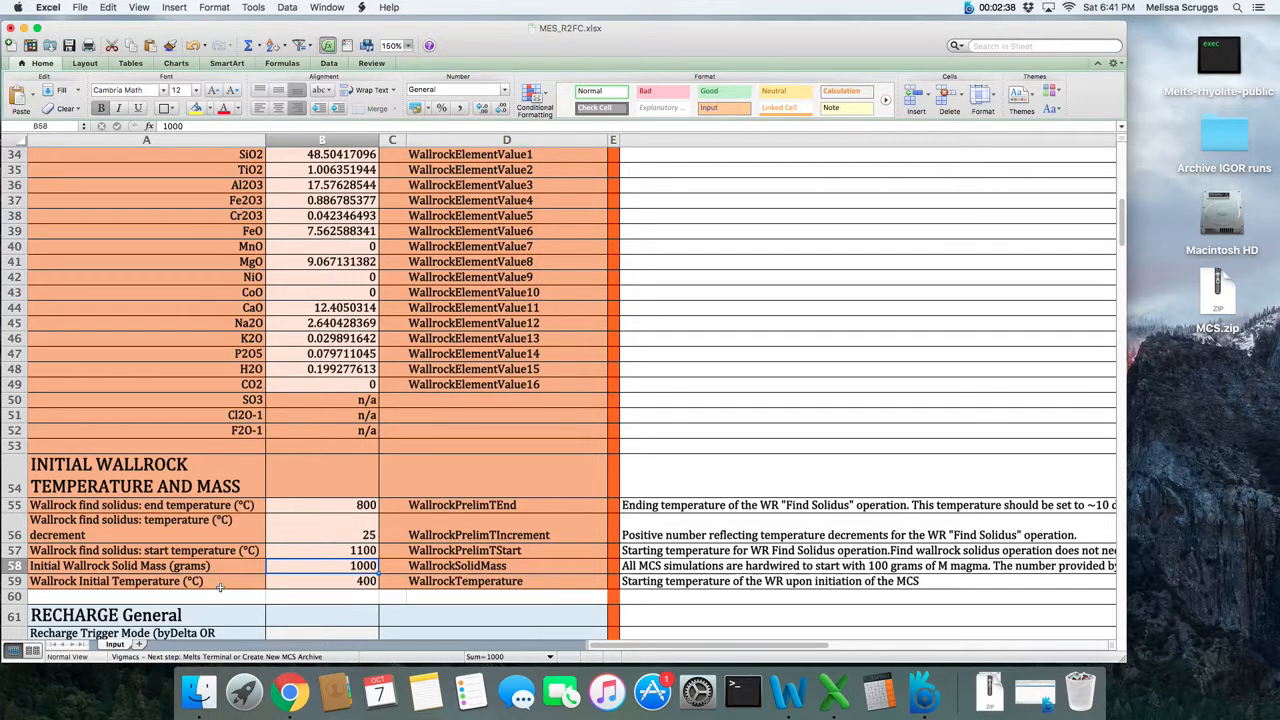
click(285, 580)
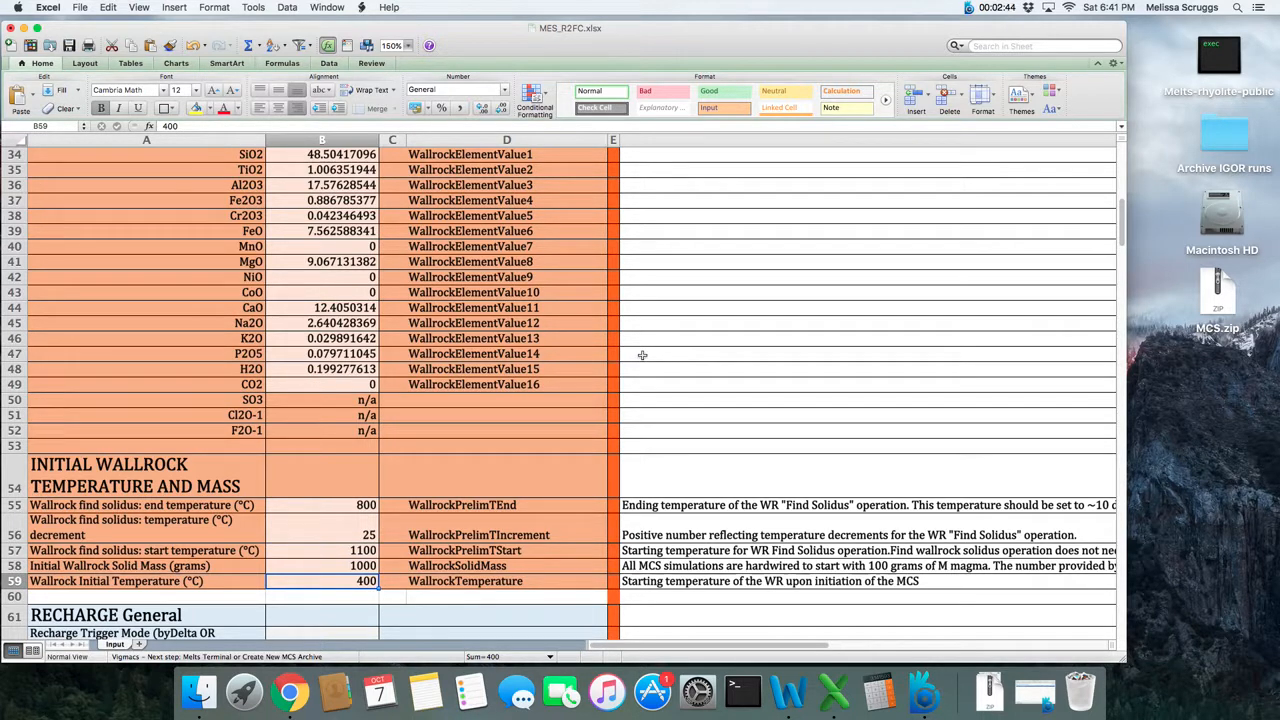
click(655, 495)
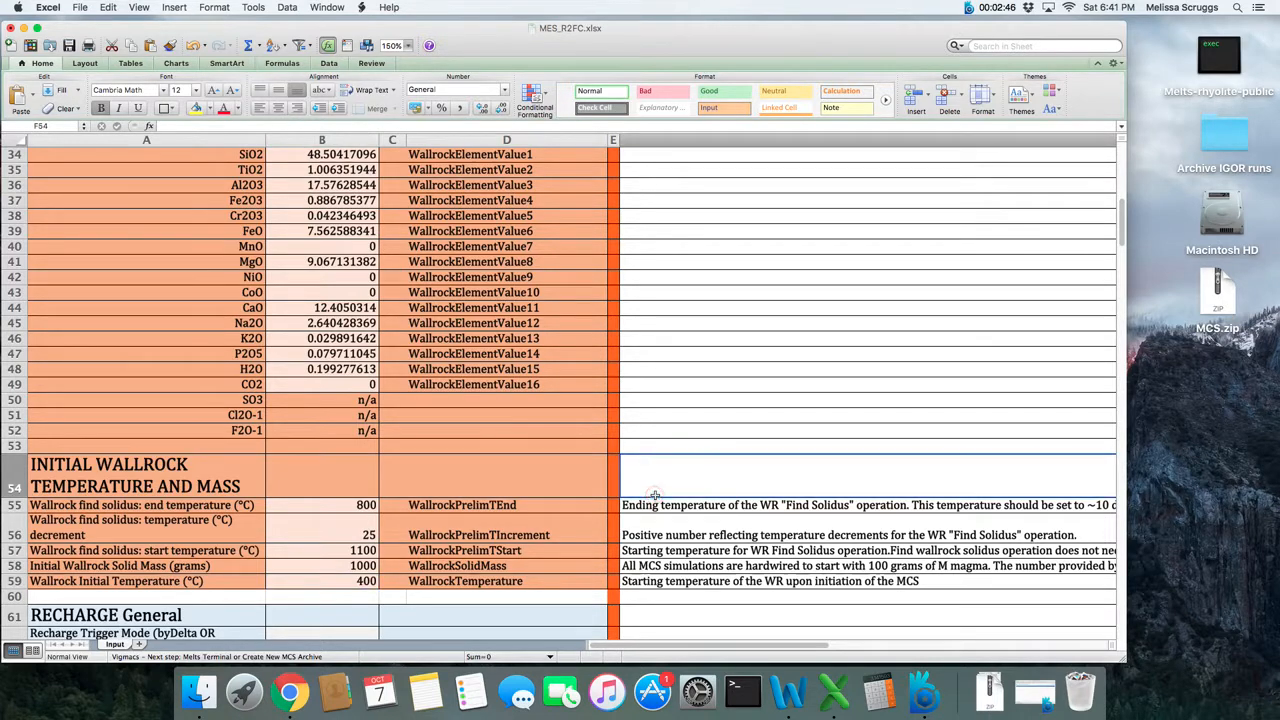
- Enter byTemp as the Recharge Trigger Mode in the RECHARGE General section
scroll(655, 495, down, 2)
scroll(655, 495, down, 5)
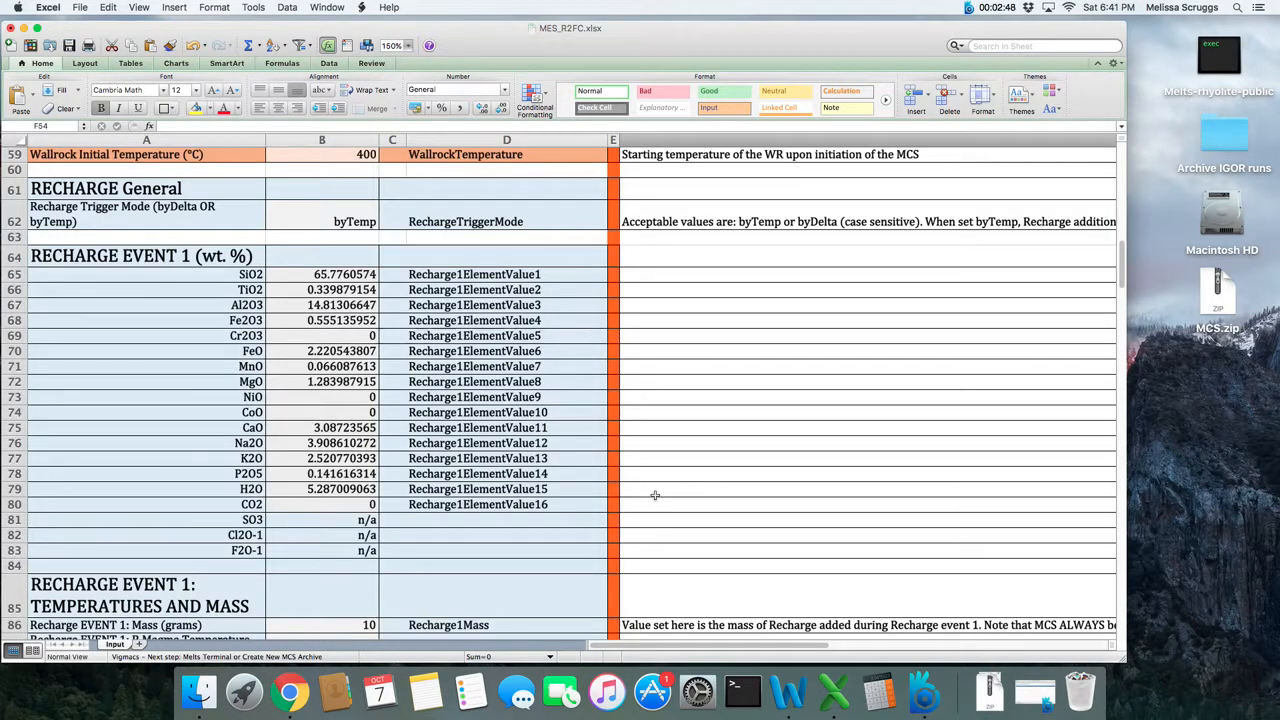
click(166, 203)
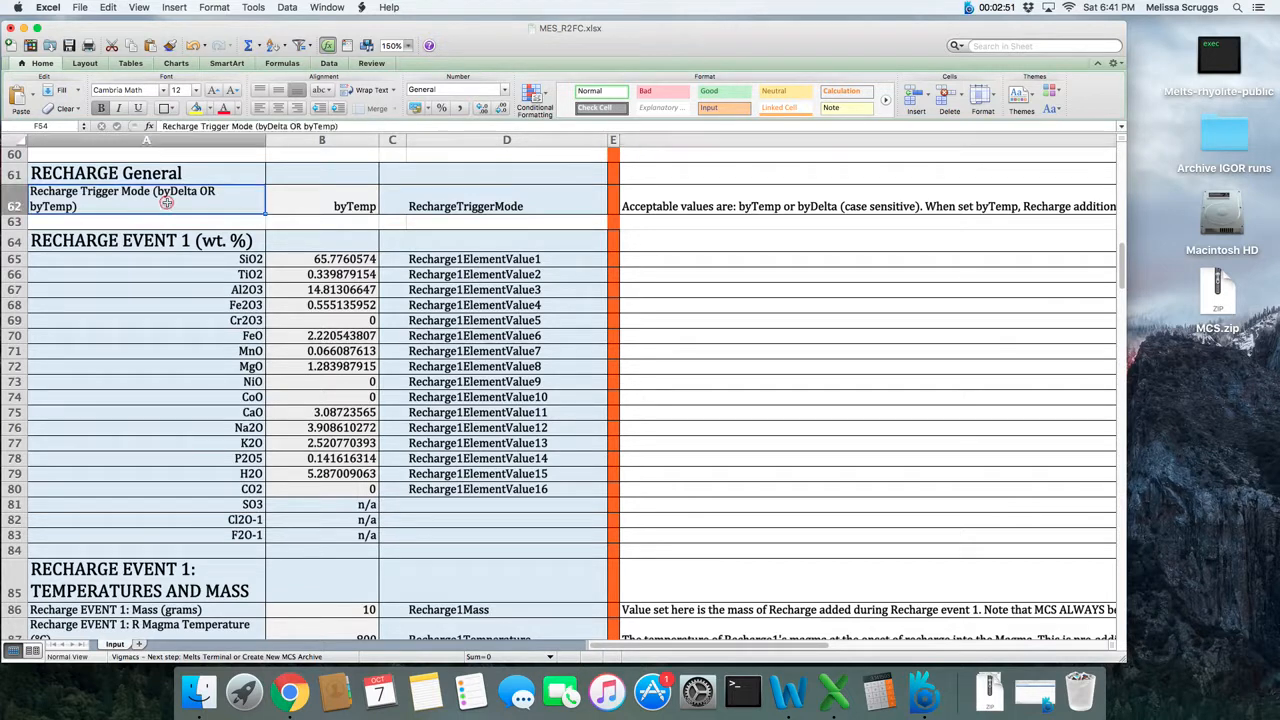
click(4, 196)
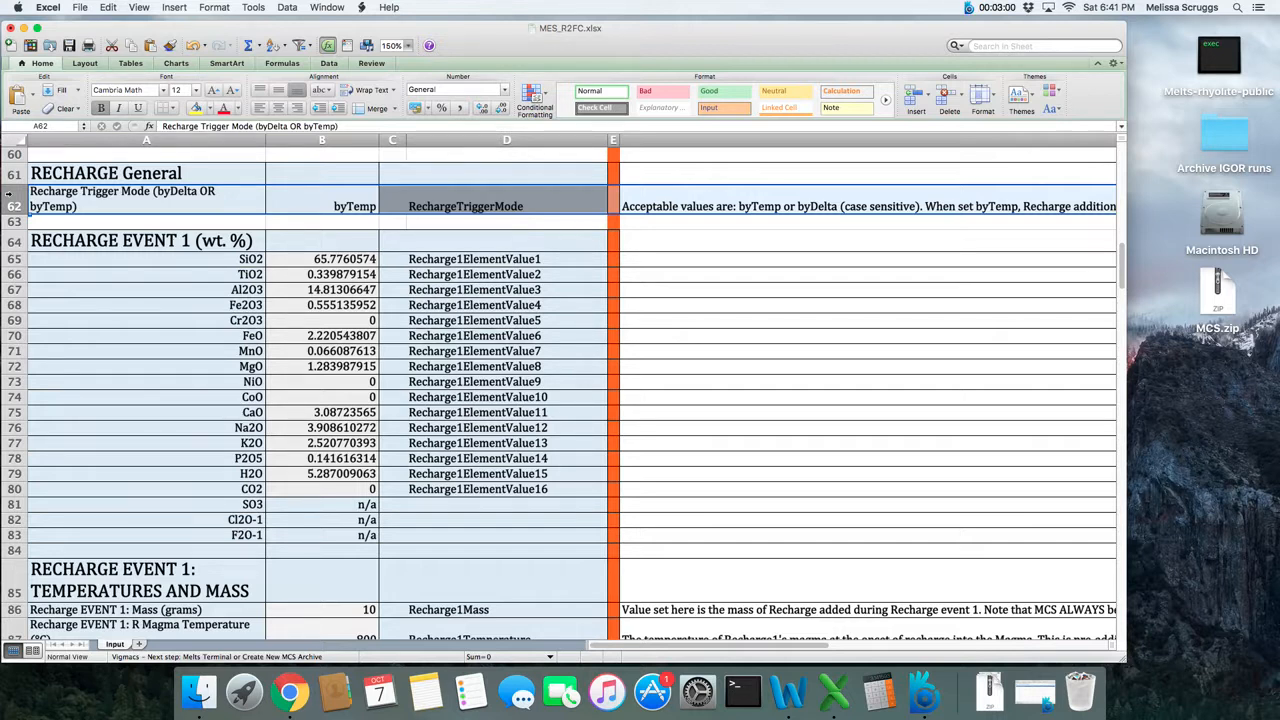
click(297, 199)
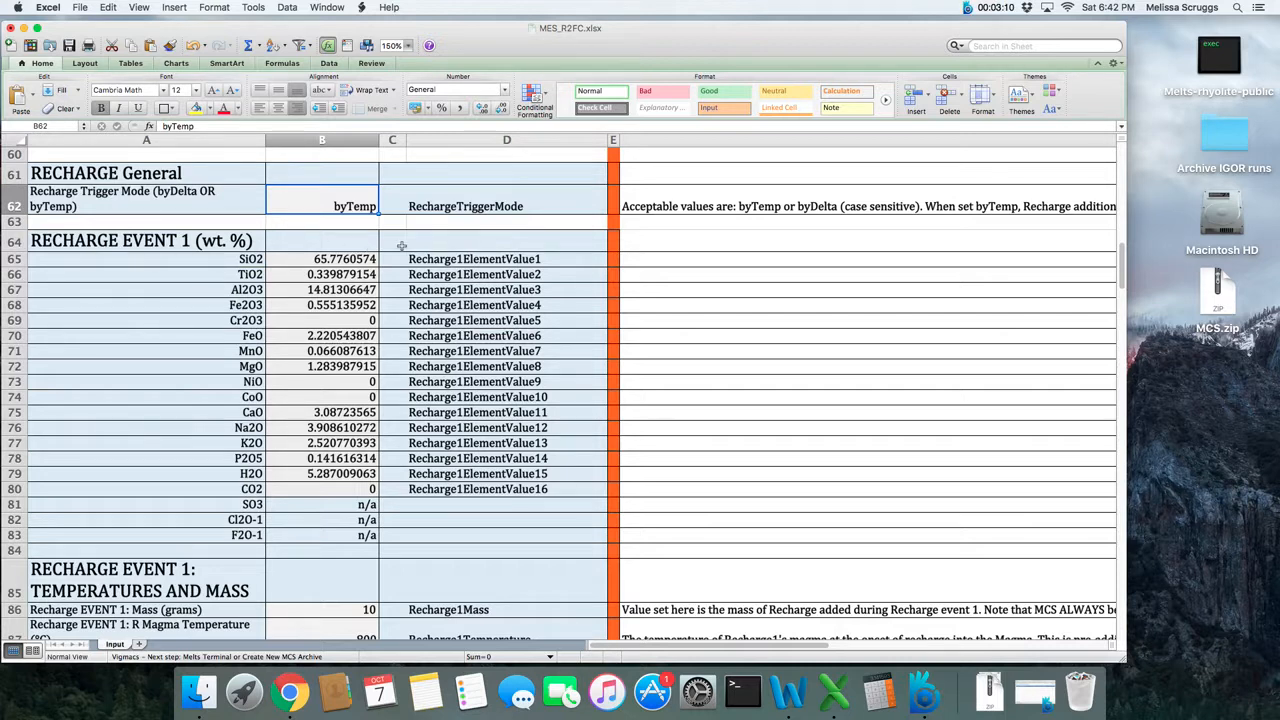
text(byTe)
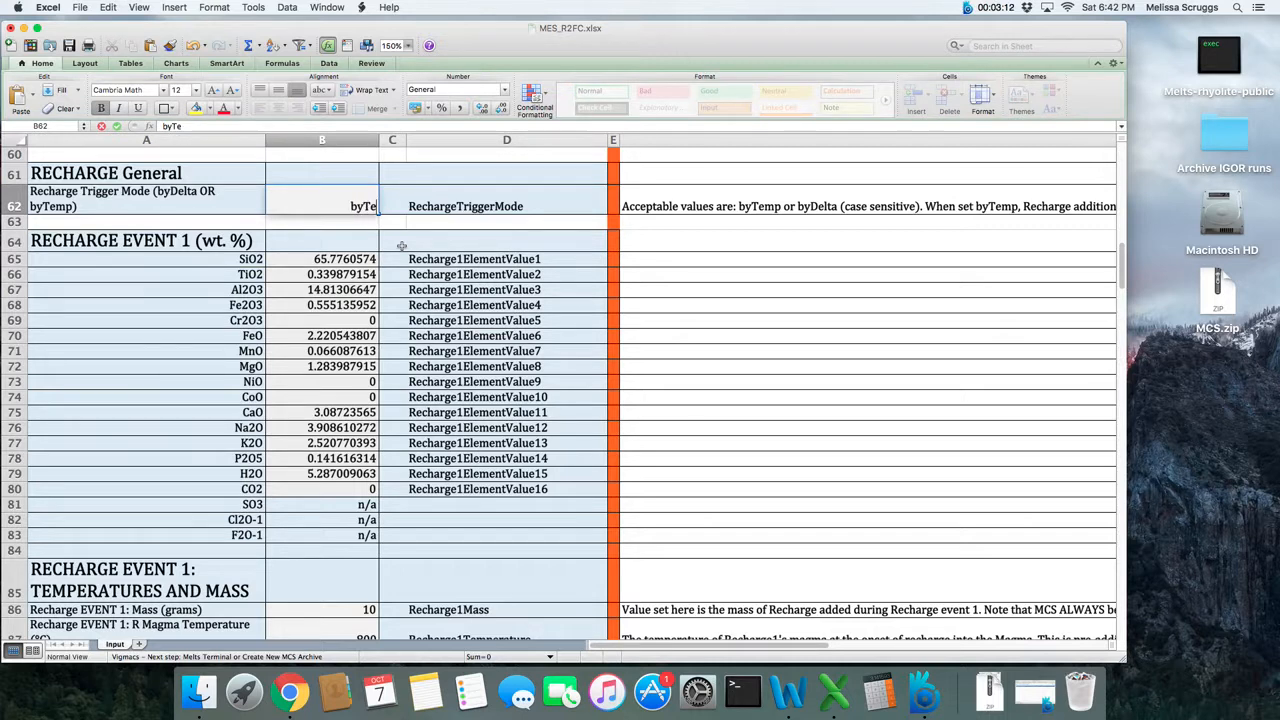
text(mp)
key(Return)
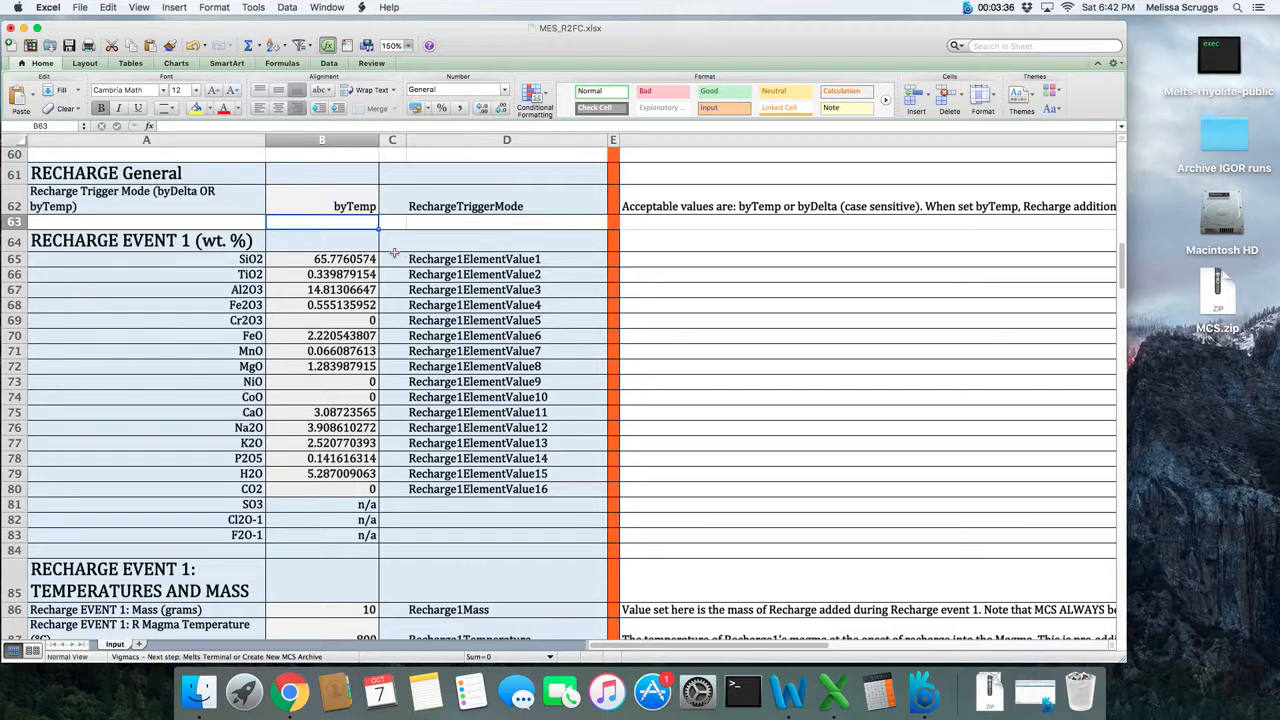
- Review the Recharge Event 1 oxide composition
click(348, 262)
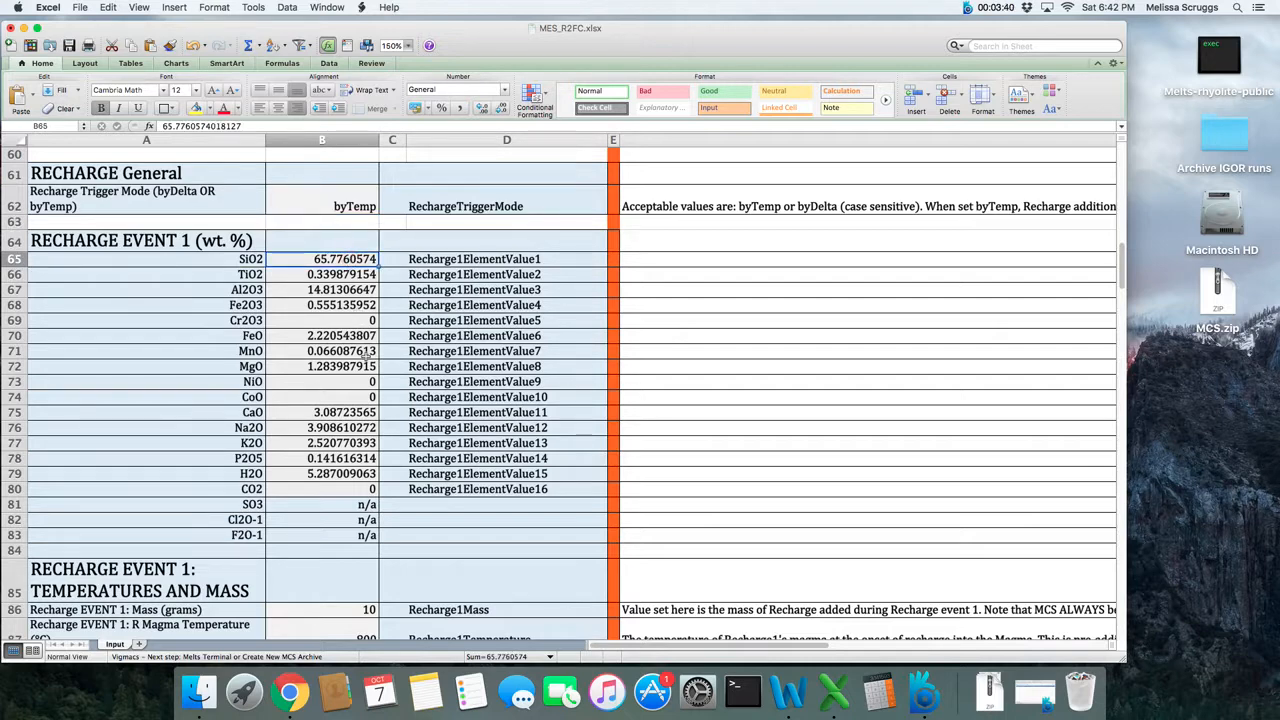
scroll(367, 356, down, 5)
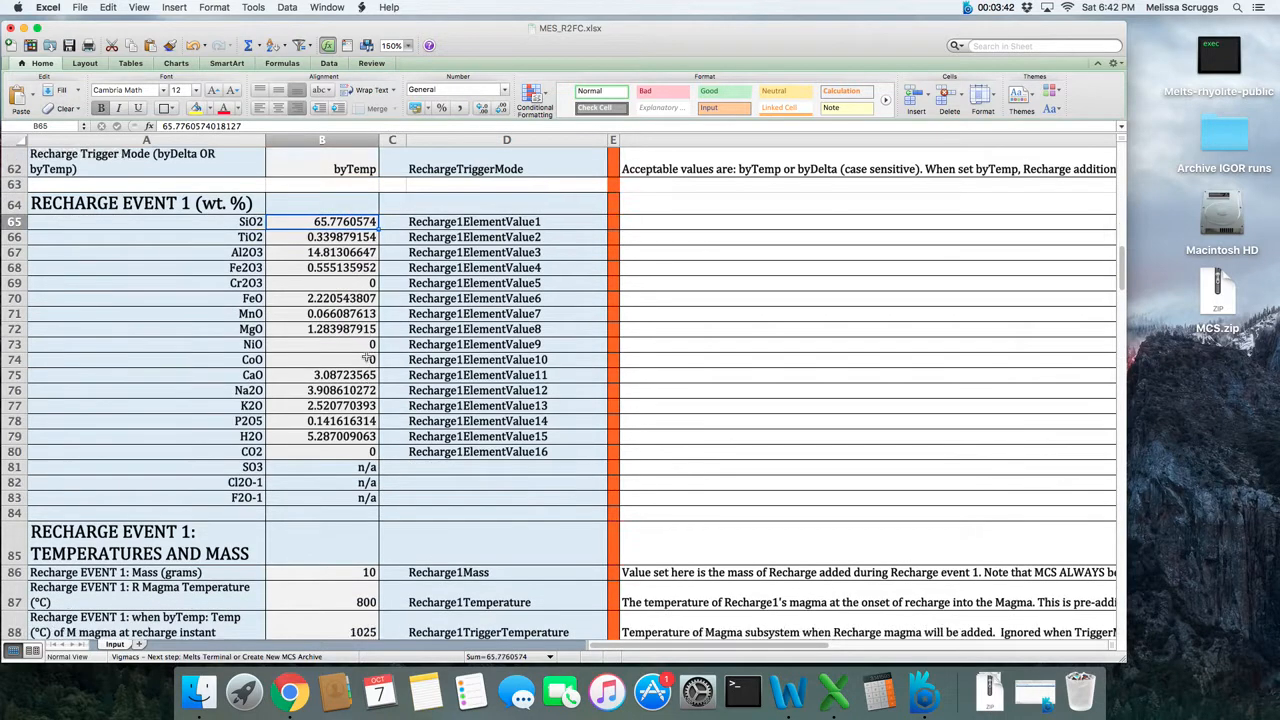
scroll(366, 357, down, 3)
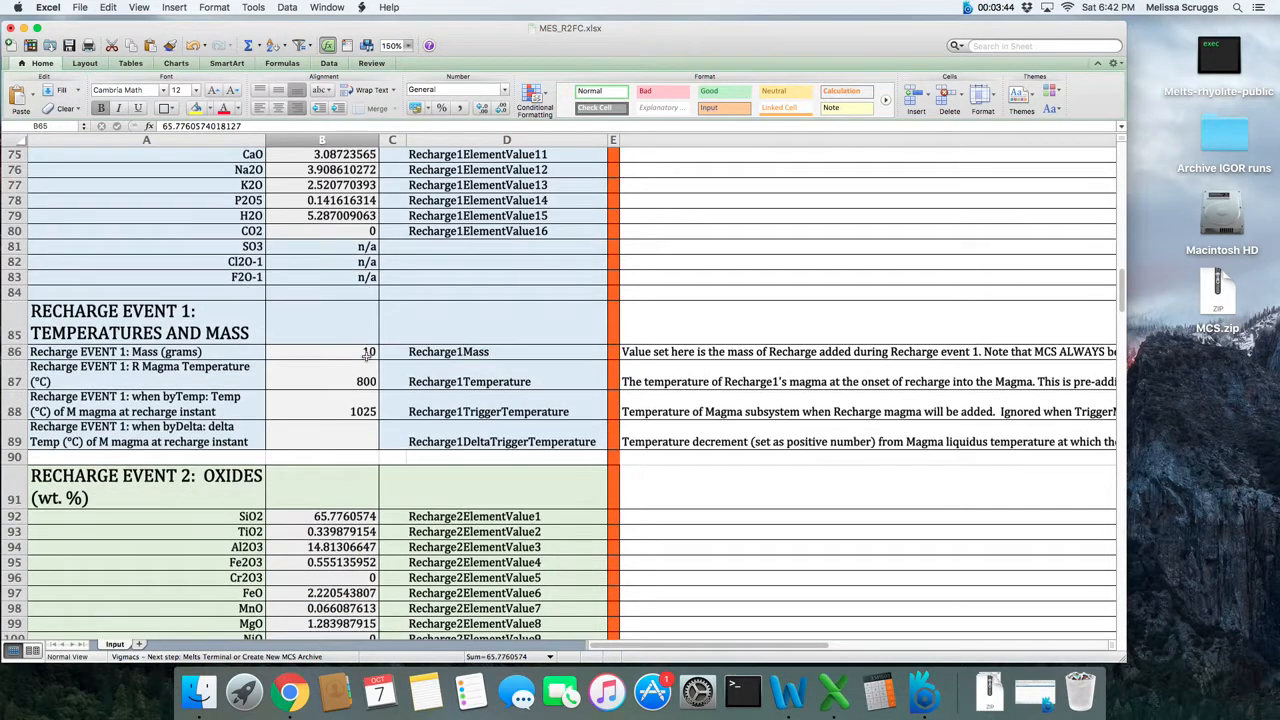
- Try a Recharge Event 1 mass of 900 grams, and replace it with 1000 grams
click(339, 337)
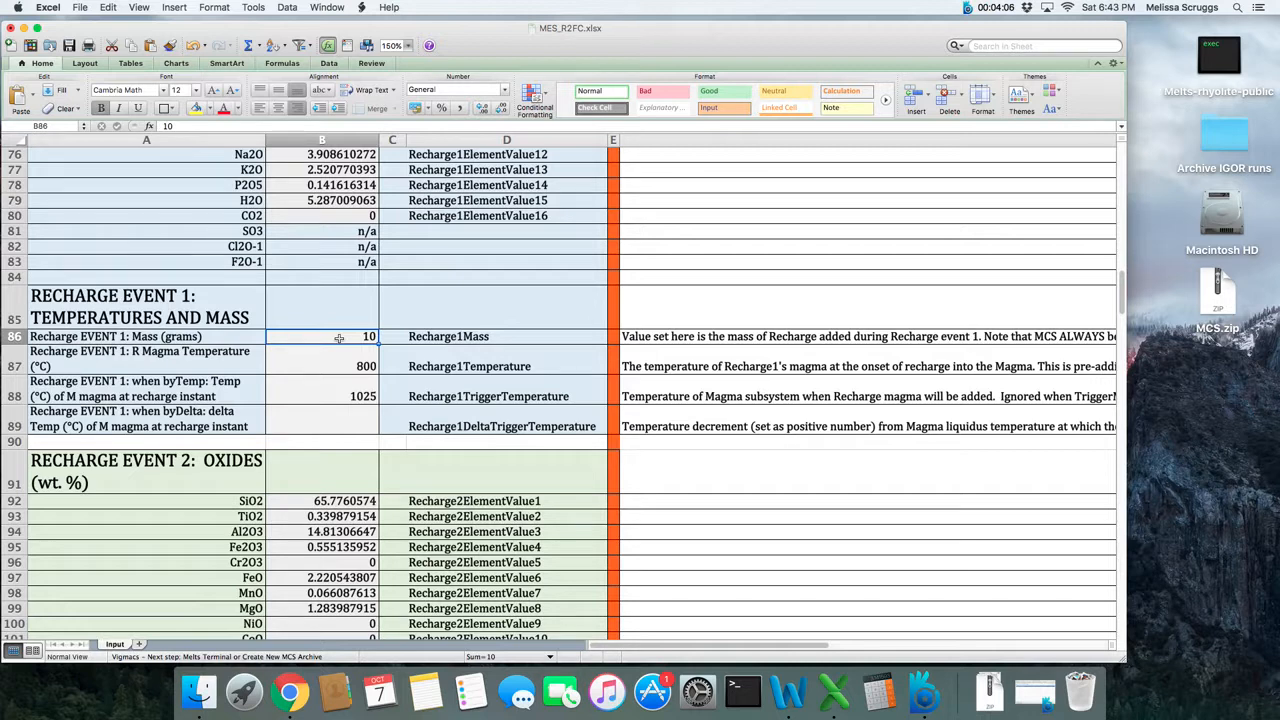
text(900)
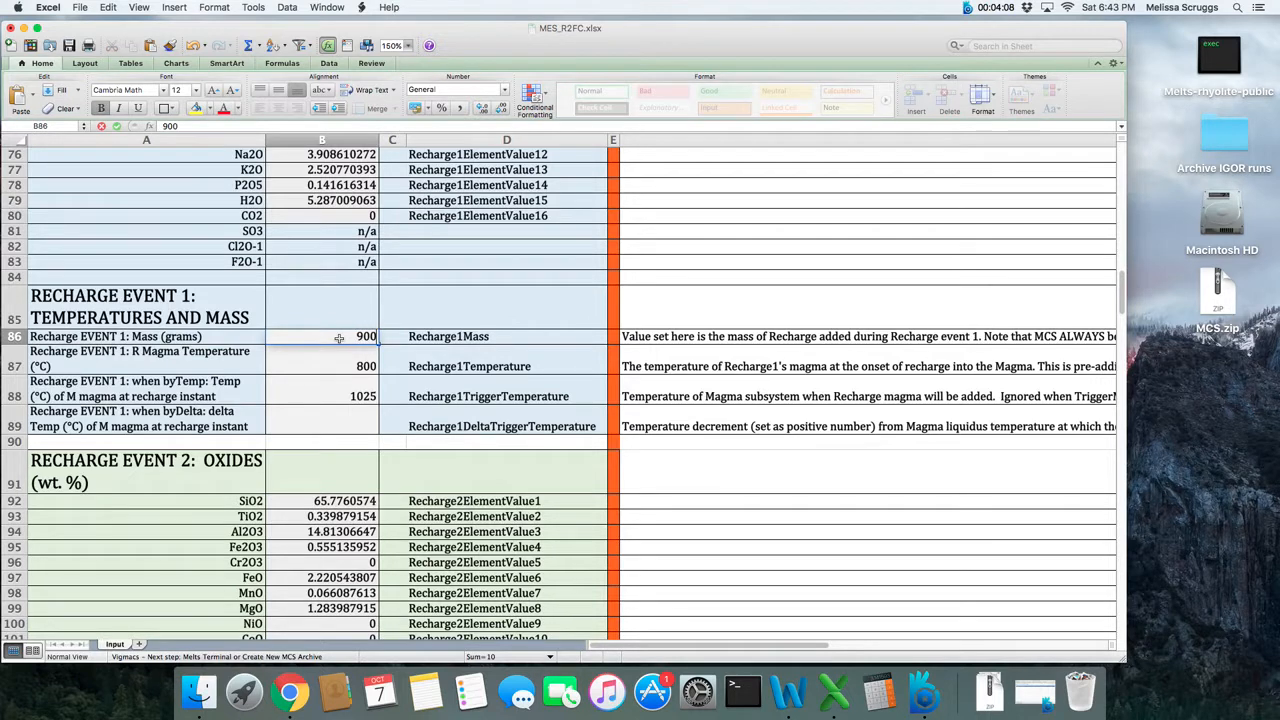
key(Return)
click(339, 338)
text(1000)
key(Return)
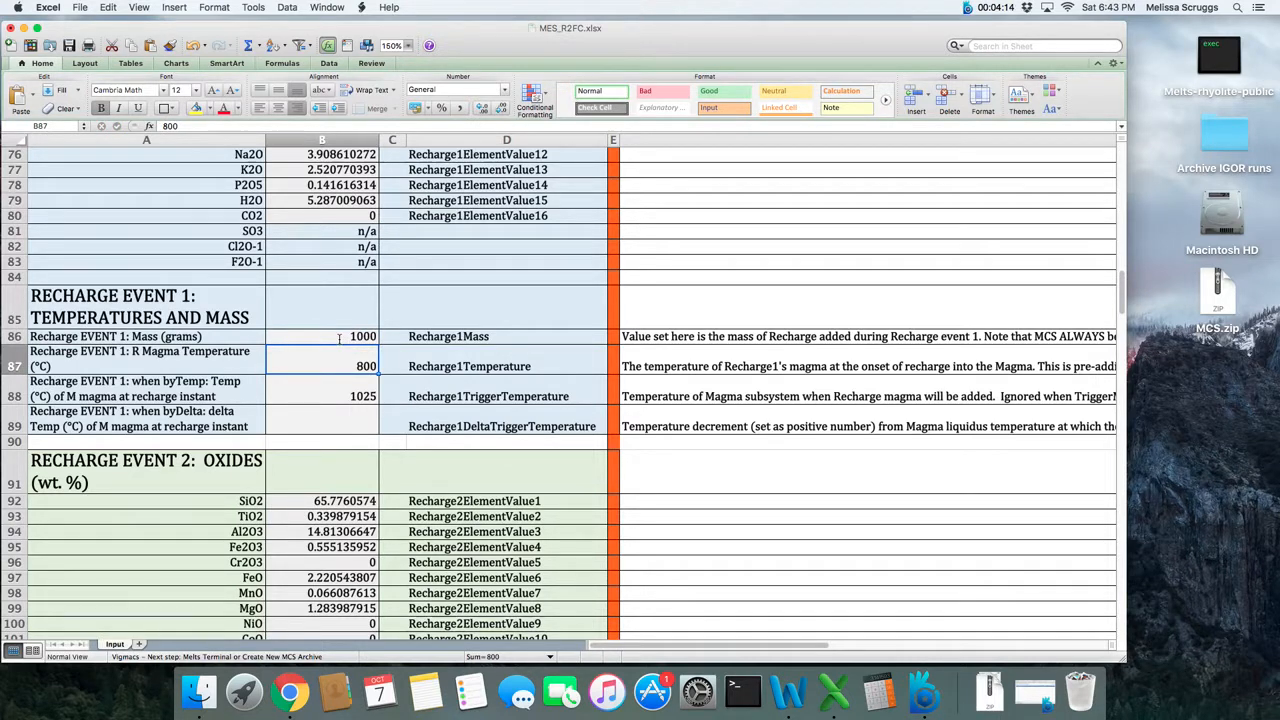
- Set the Recharge Event 1 mass to 10 grams
click(339, 338)
text(10)
key(Return)
- Review the byTemp and byDelta trigger temperature entries for Recharge Event 1
click(16, 390)
click(374, 388)
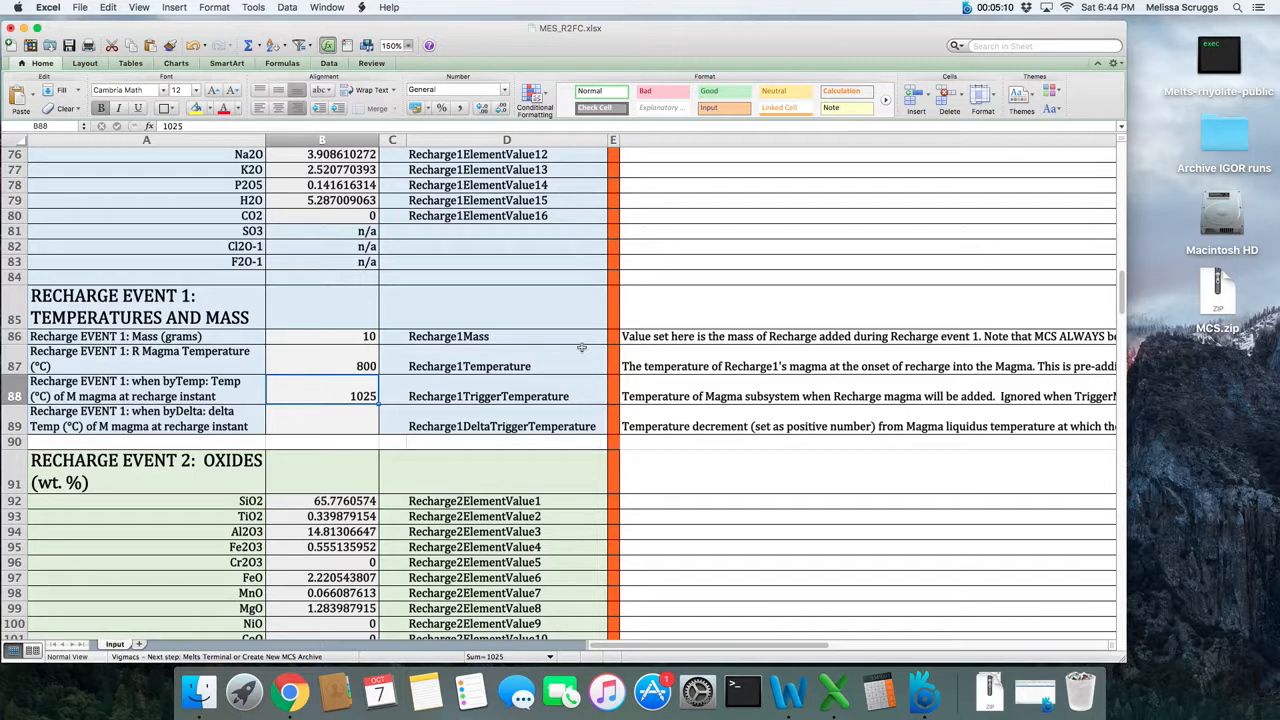
click(341, 428)
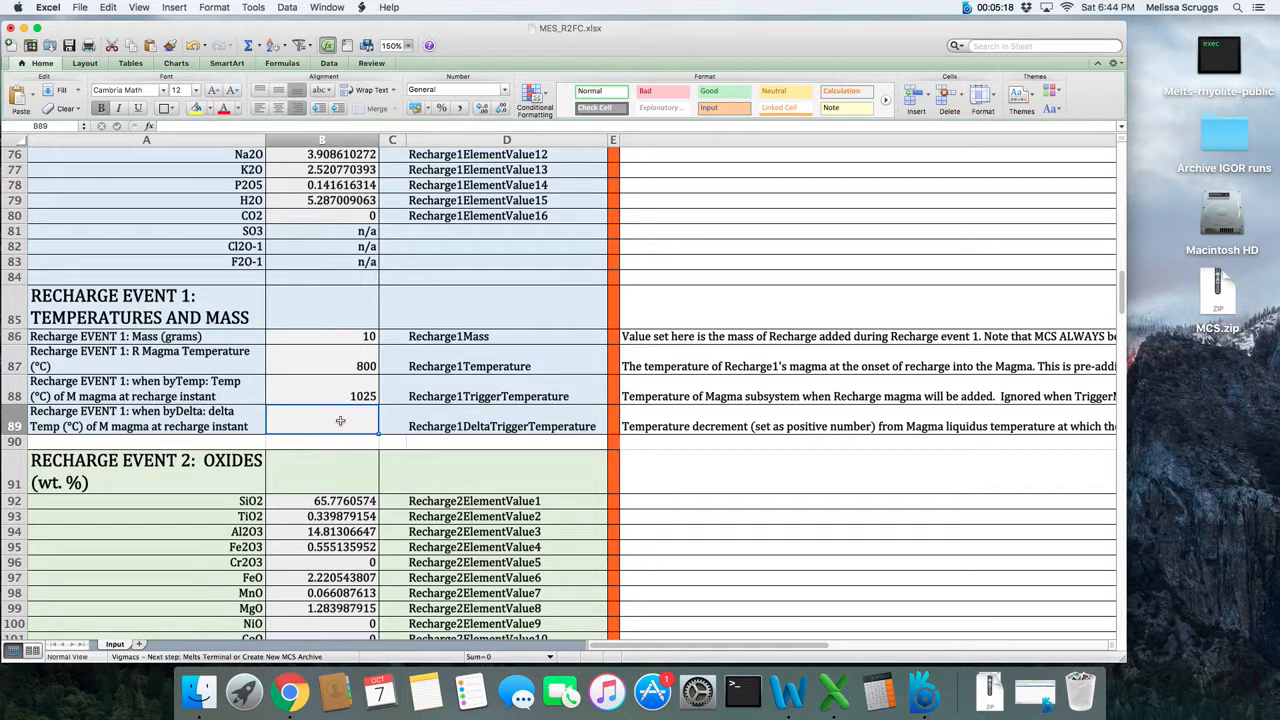
- Set the Recharge Trigger Mode in the RECHARGE General section to byDelta
scroll(340, 421, down, 1)
scroll(340, 421, up, 10)
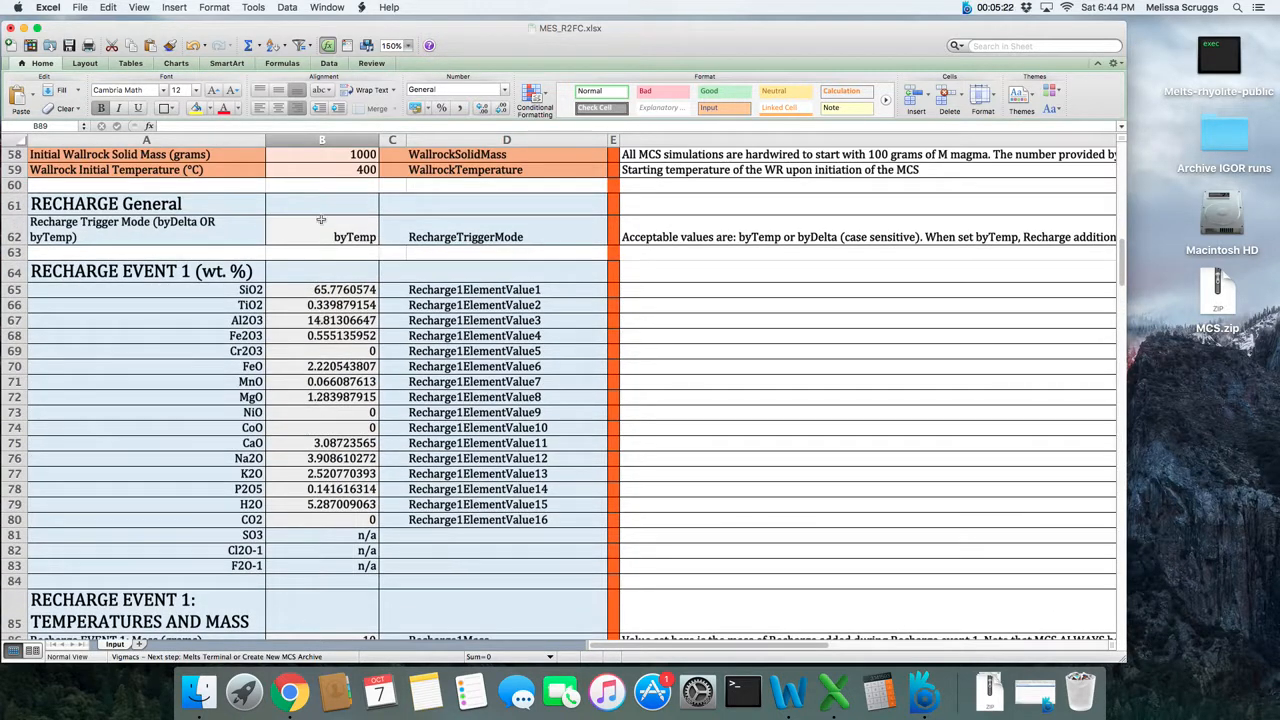
click(321, 228)
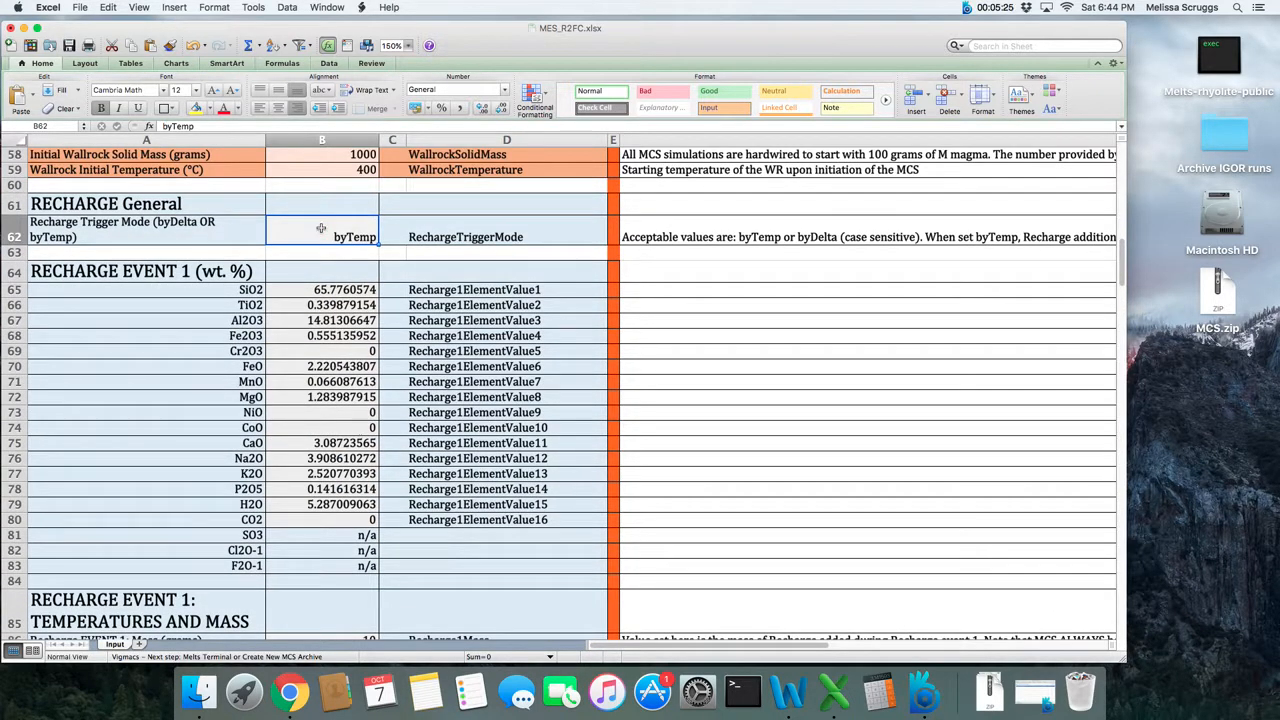
text(byDelta)
key(Return)
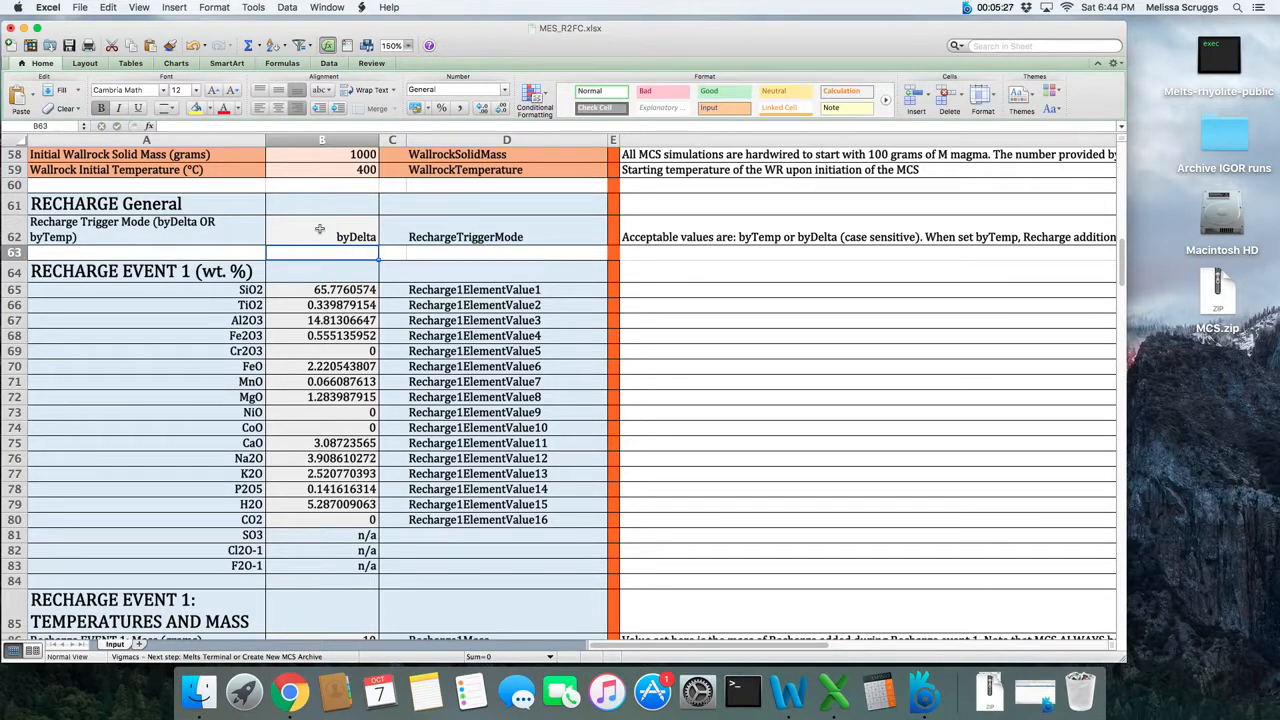
- Clear the Recharge Event 1 byTemp trigger temperature
scroll(342, 394, down, 3)
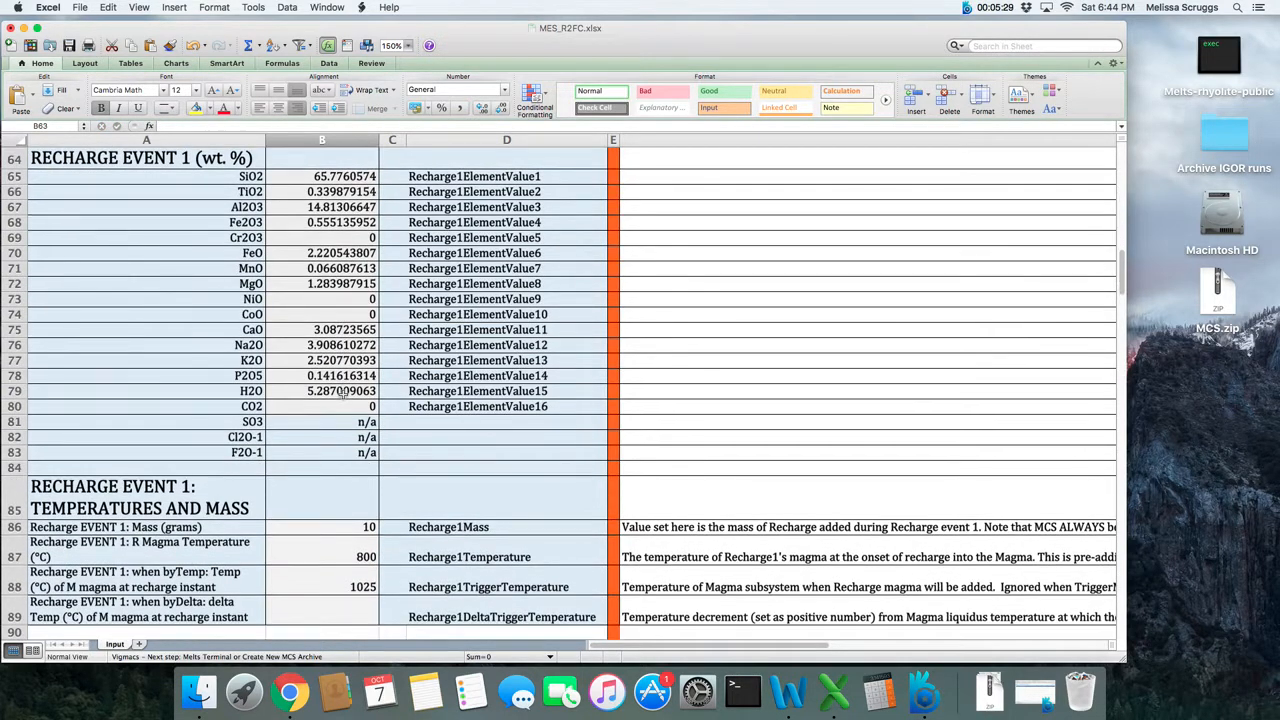
scroll(342, 394, down, 3)
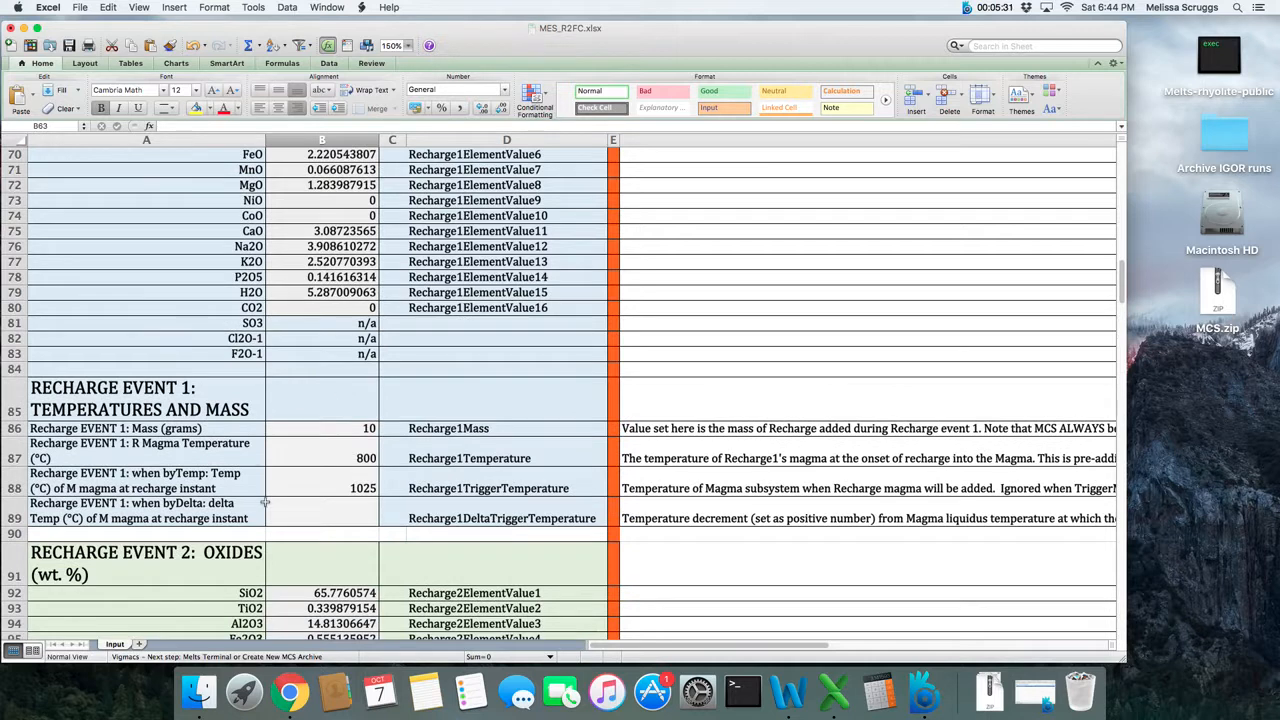
click(309, 478)
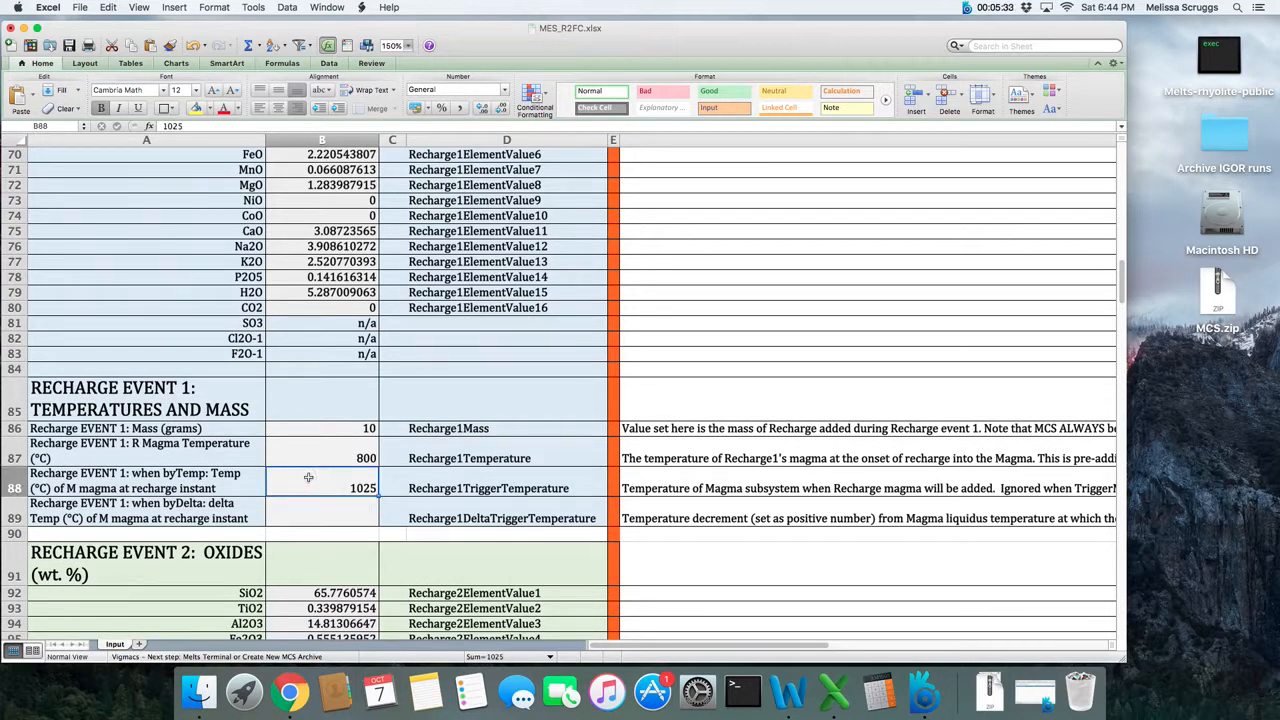
key(BackSpace)
key(Return)
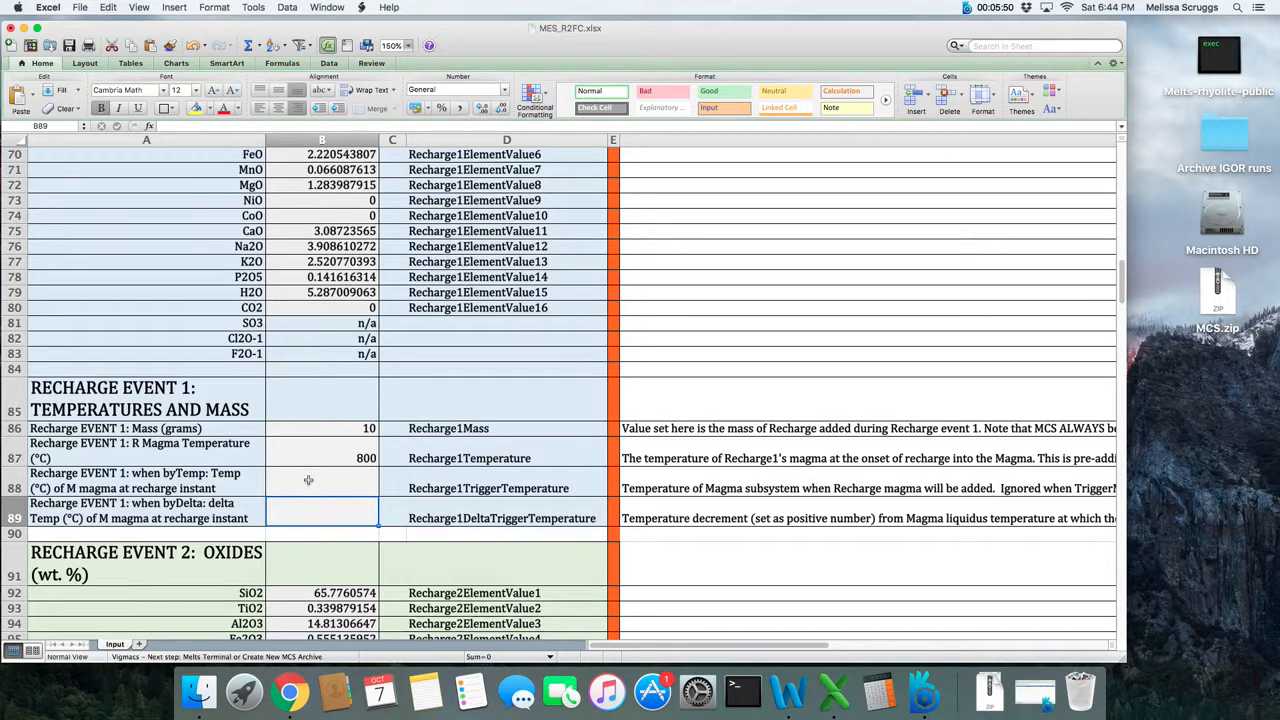
- Enter 50 as the Recharge Event 1 byDelta trigger temperature, and replace it with 100
text(50)
key(Return)
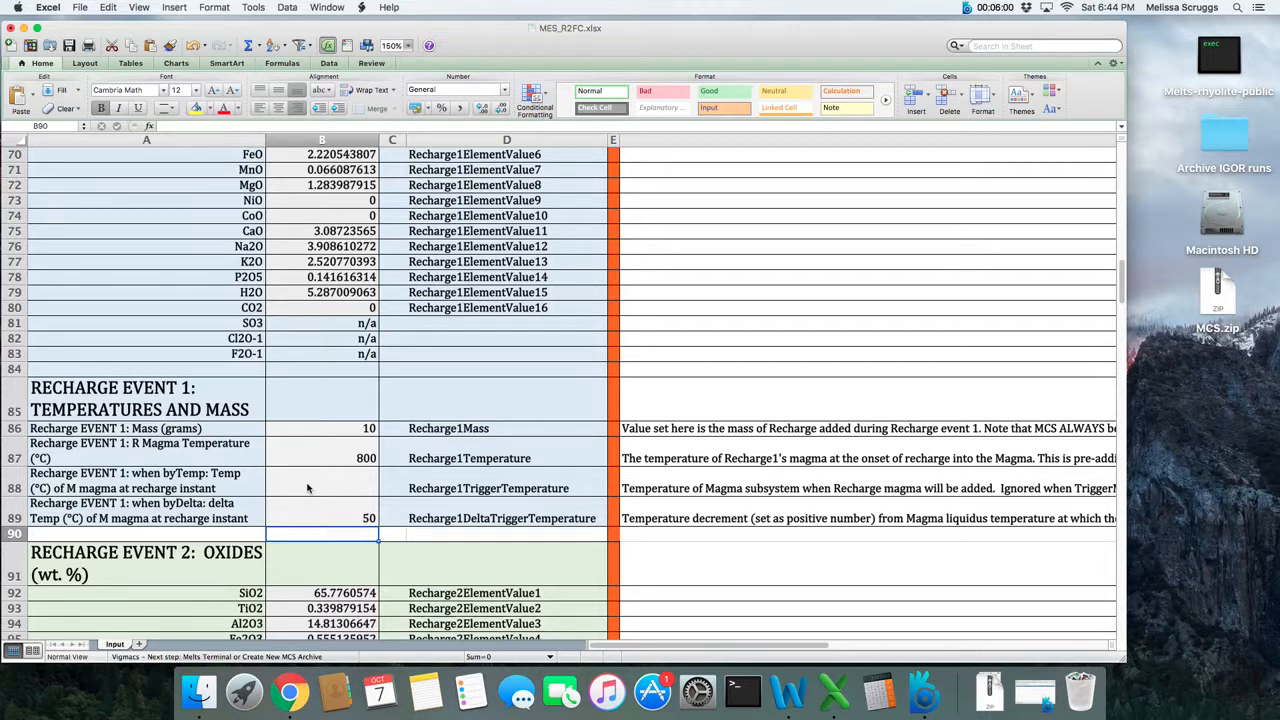
key(Up)
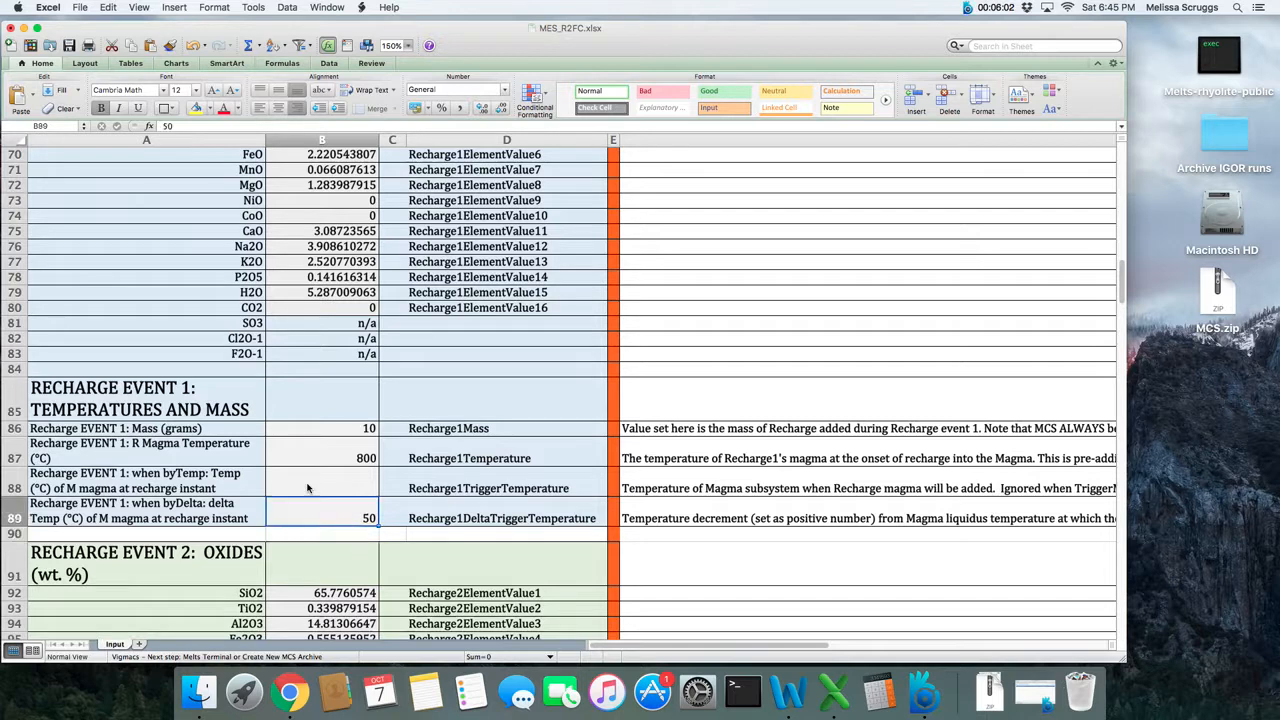
text(100)
key(Return)
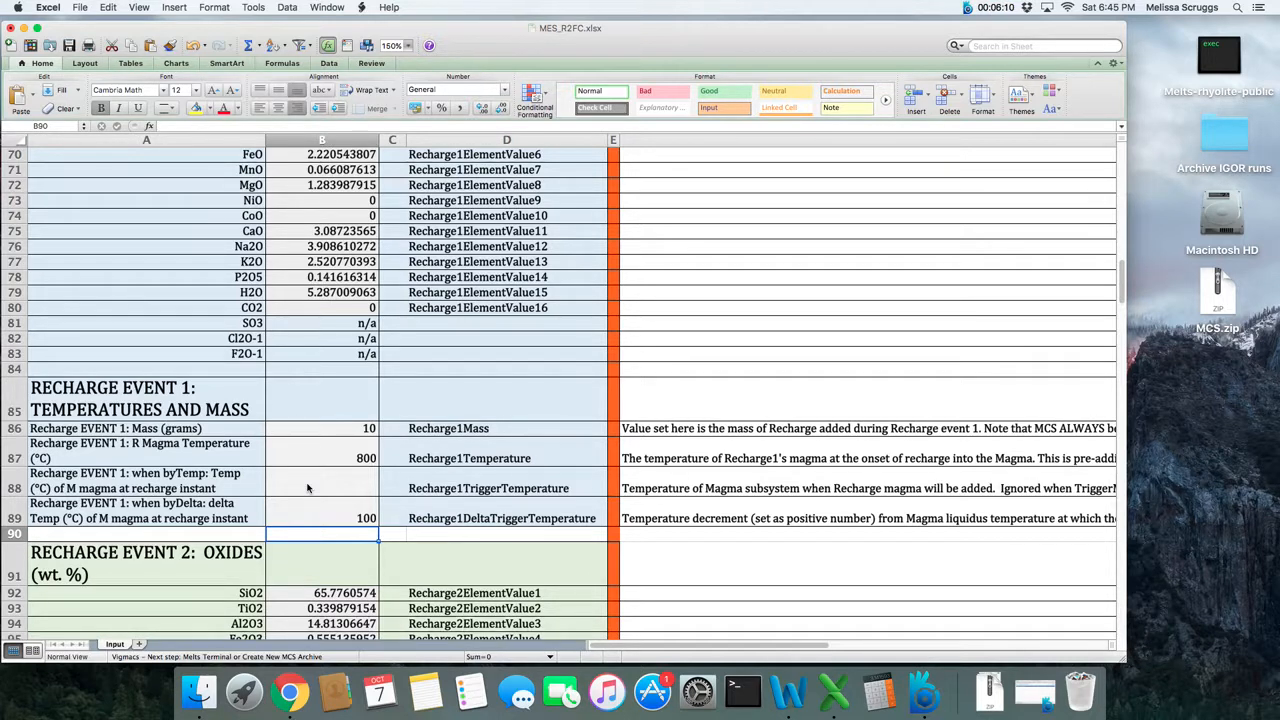
- Clear the Recharge Event 1 byDelta trigger temperature and set its byTemp trigger temperature to 1025 °C
key(Up)
key(BackSpace)
key(Up)
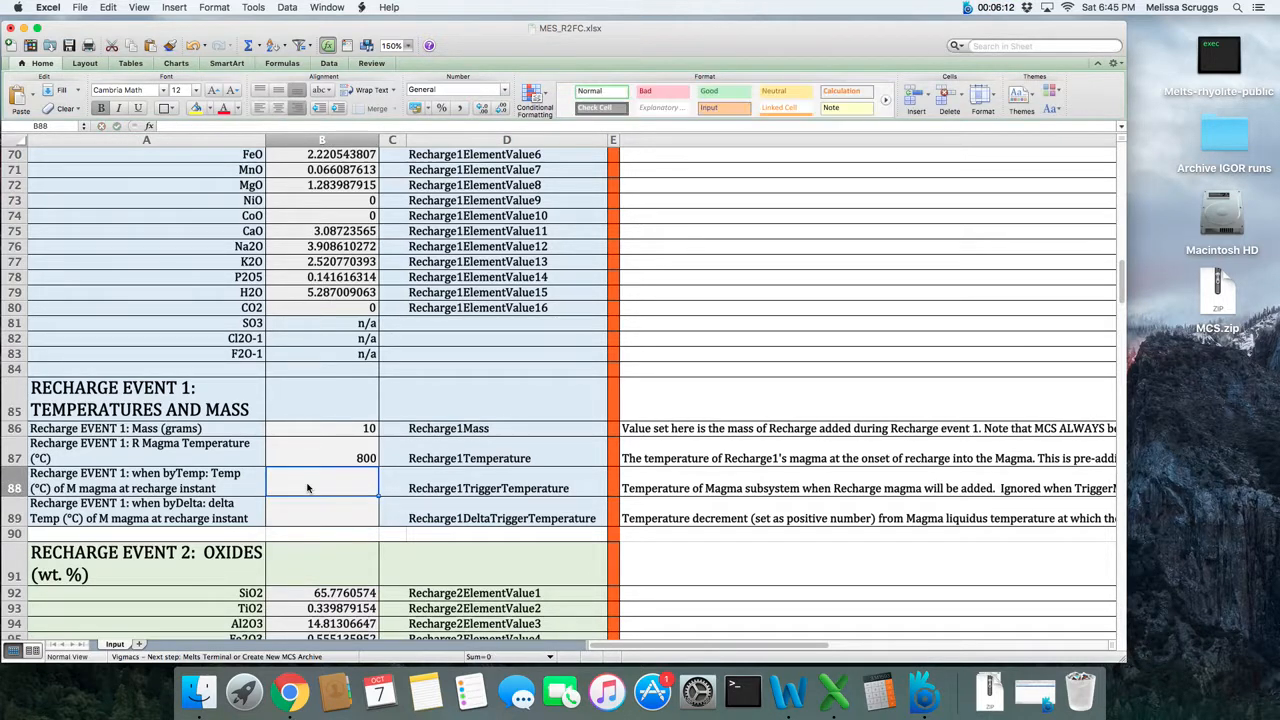
key(Up)
key(Up)
key(Down)
key(Down)
text(102)
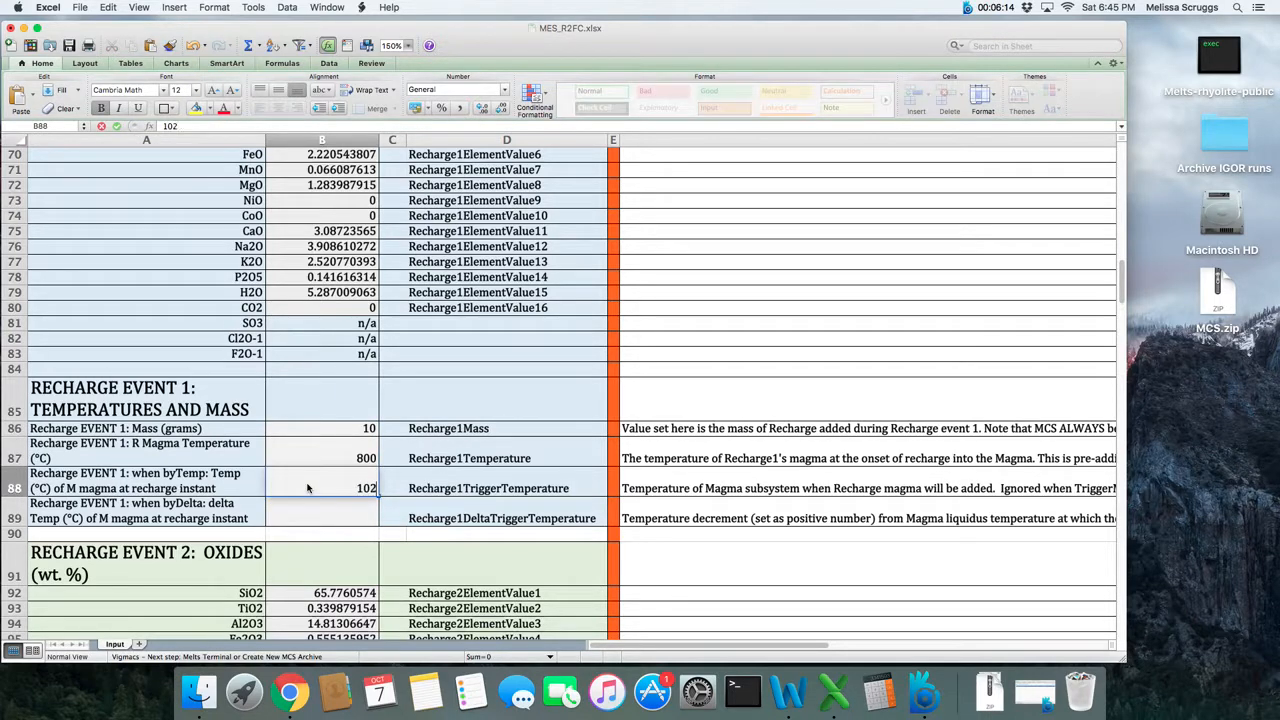
text(5)
key(Return)
- Set the Recharge Trigger Mode in the RECHARGE General section to byTemp
scroll(307, 488, up, 8)
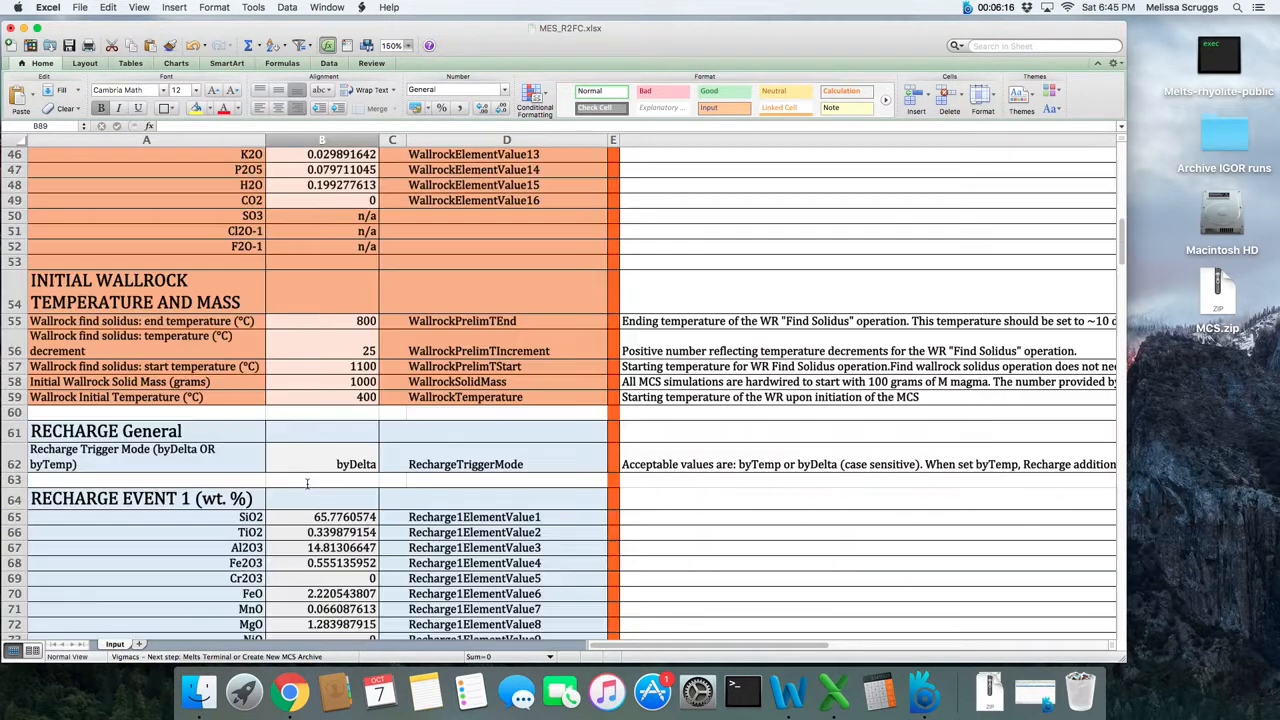
click(310, 463)
text(by)
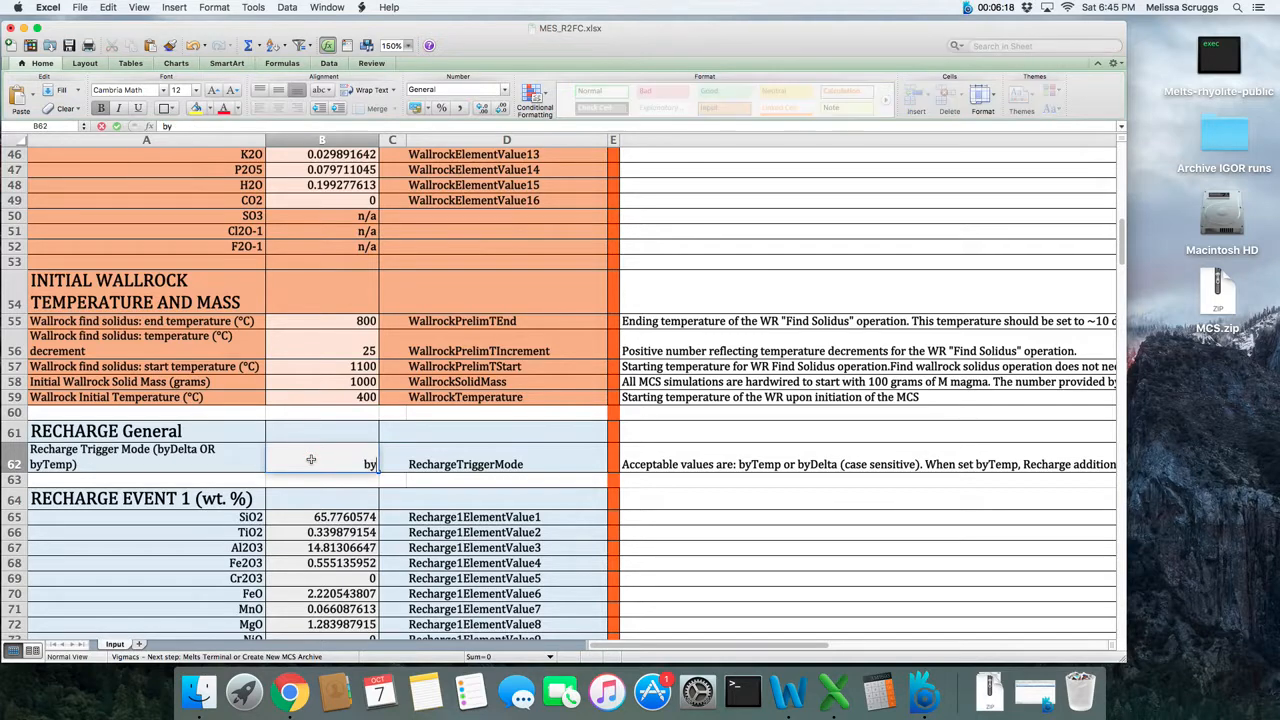
text(Temp)
key(Return)
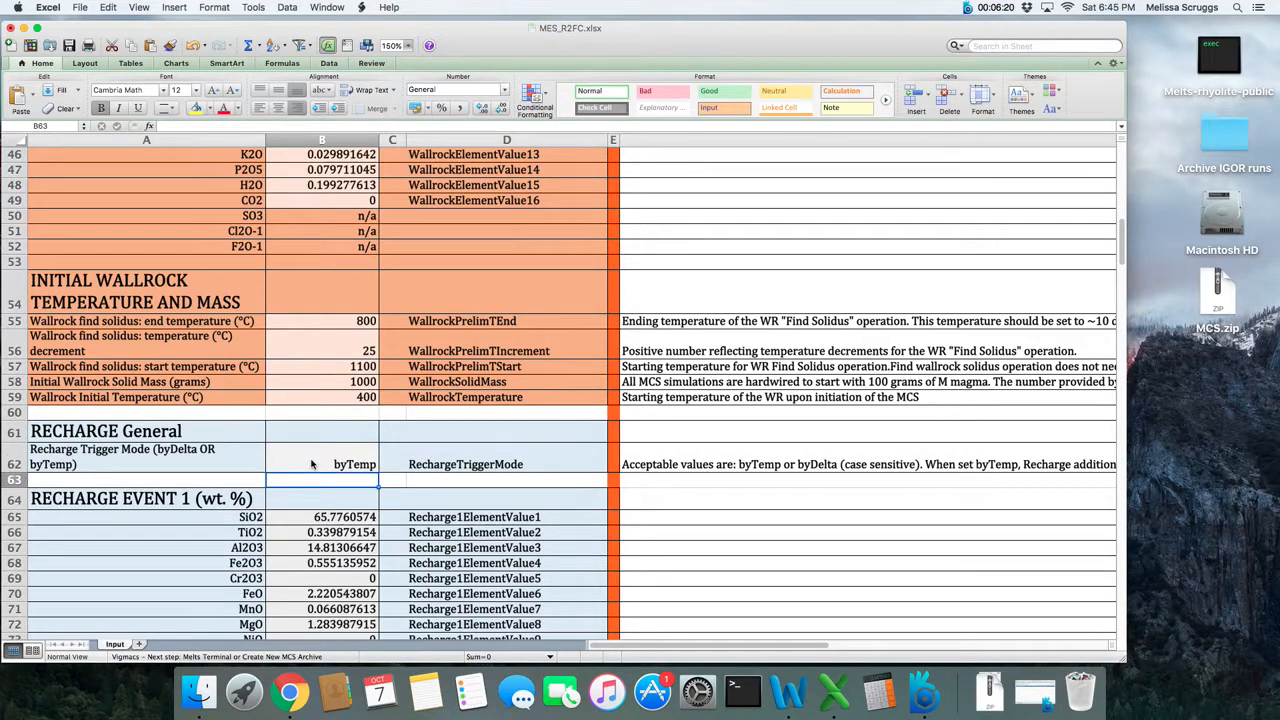
- Review the Recharge Event 2 oxide composition, mass, recharge magma temperature and byTemp trigger temperature
scroll(315, 528, down, 7)
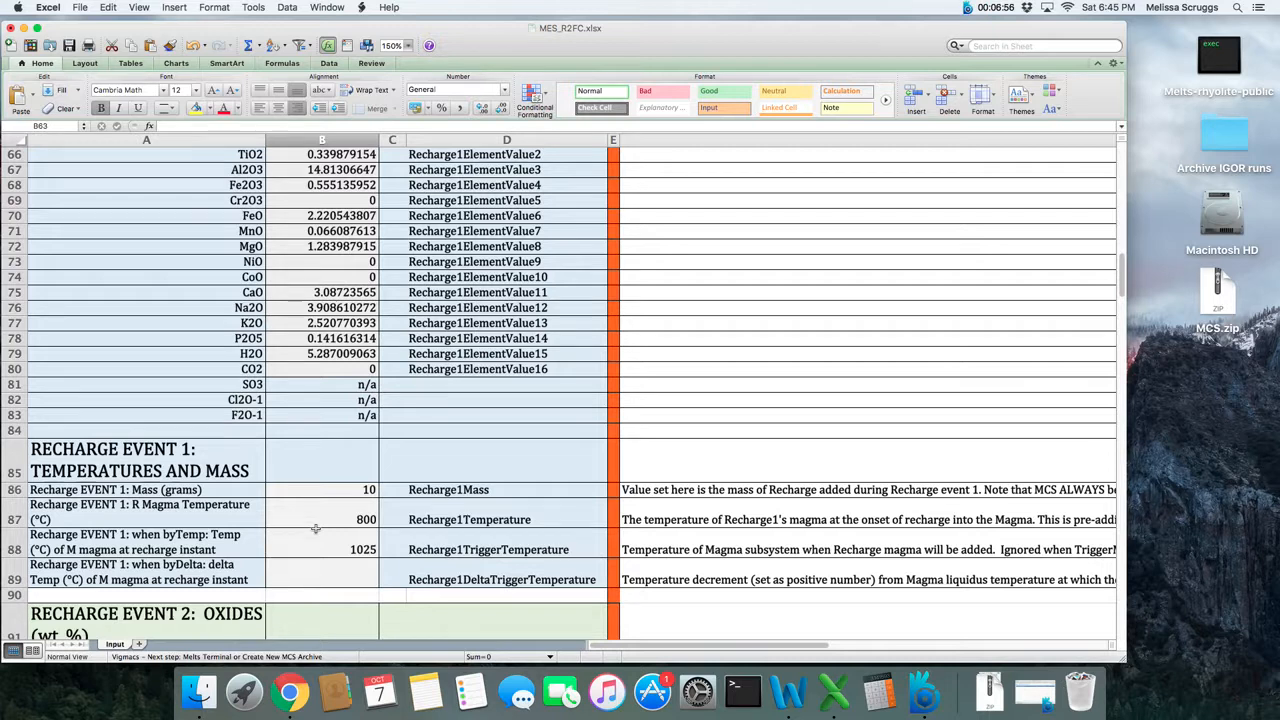
scroll(315, 528, down, 4)
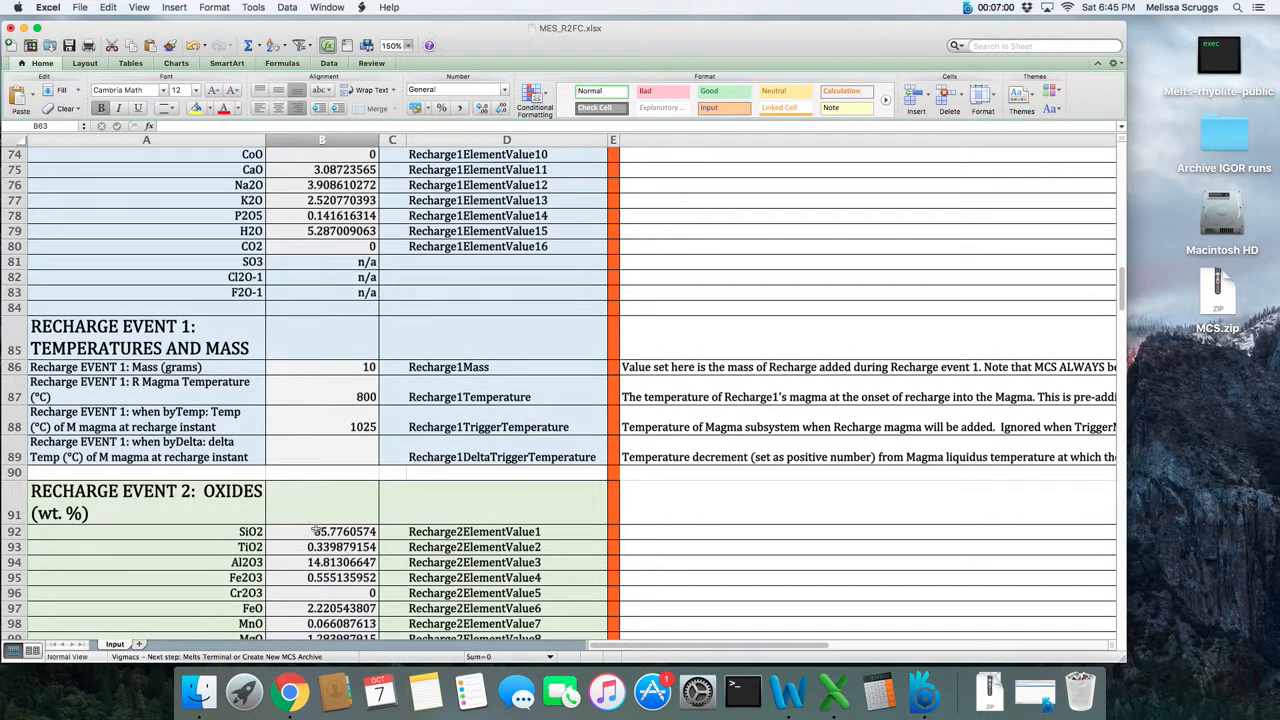
scroll(315, 530, down, 4)
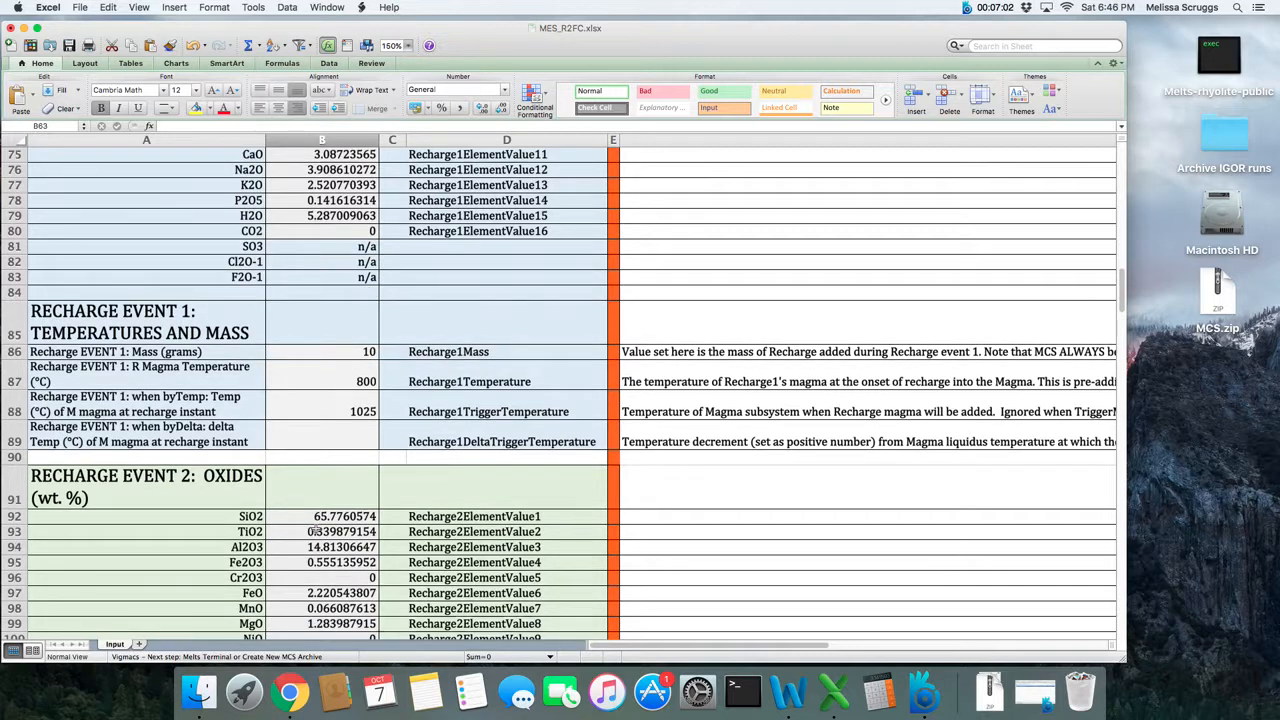
scroll(314, 531, down, 3)
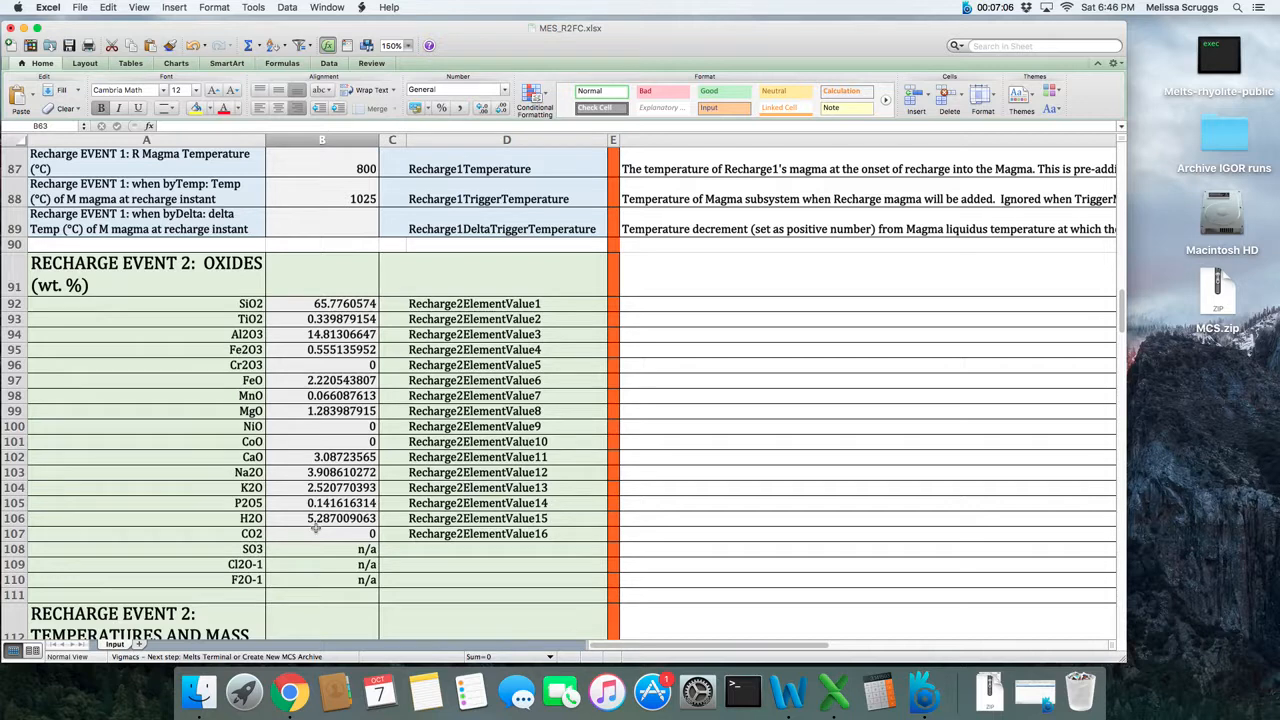
scroll(315, 530, down, 2)
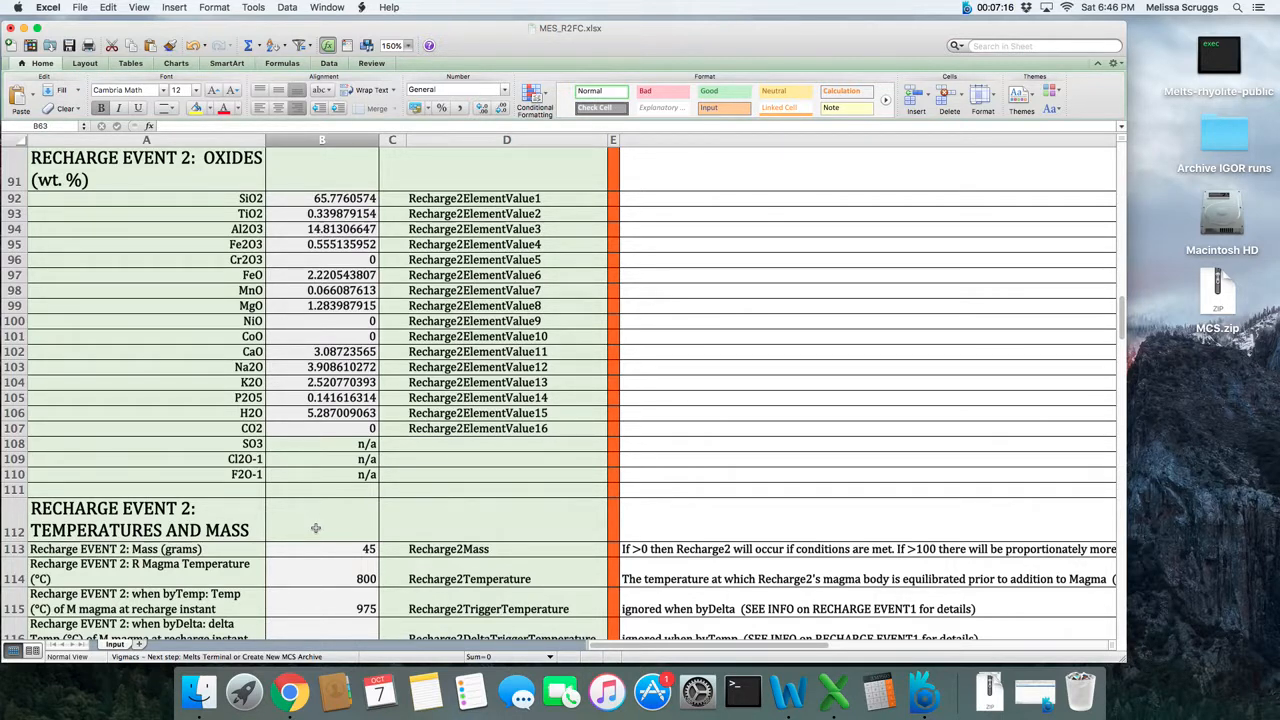
scroll(315, 528, down, 1)
scroll(315, 528, up, 1)
scroll(315, 528, down, 1)
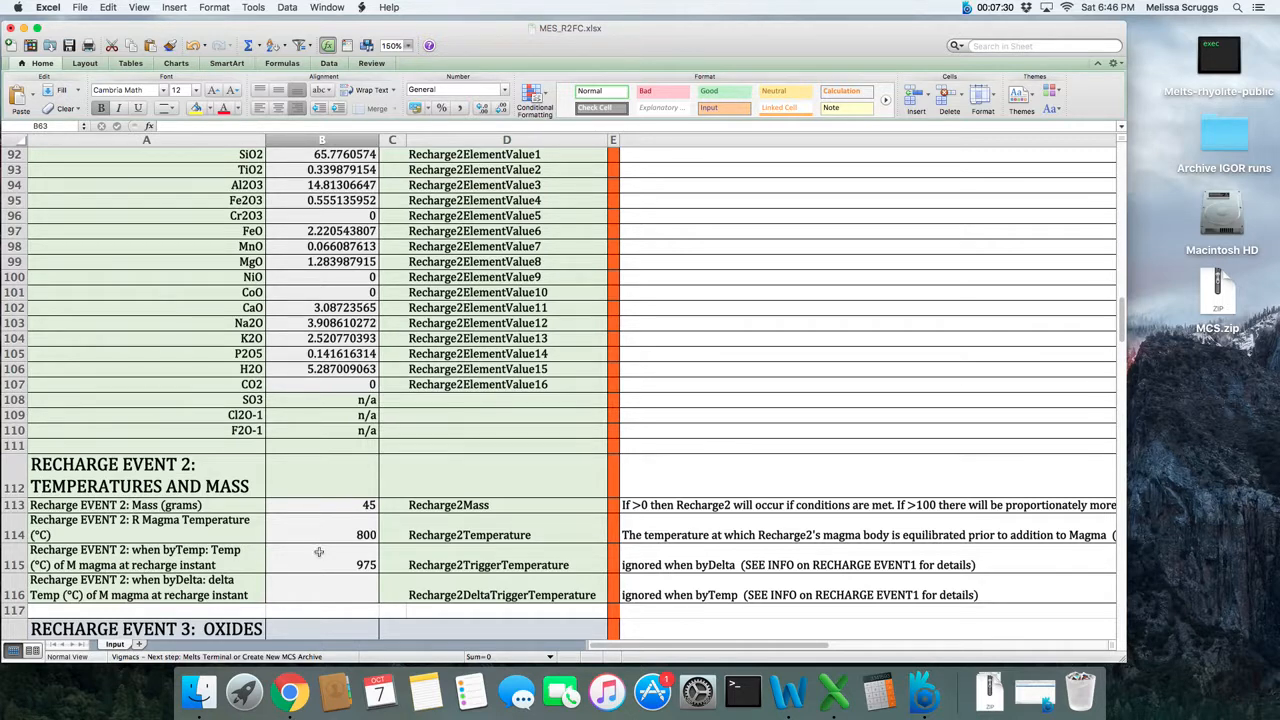
click(319, 552)
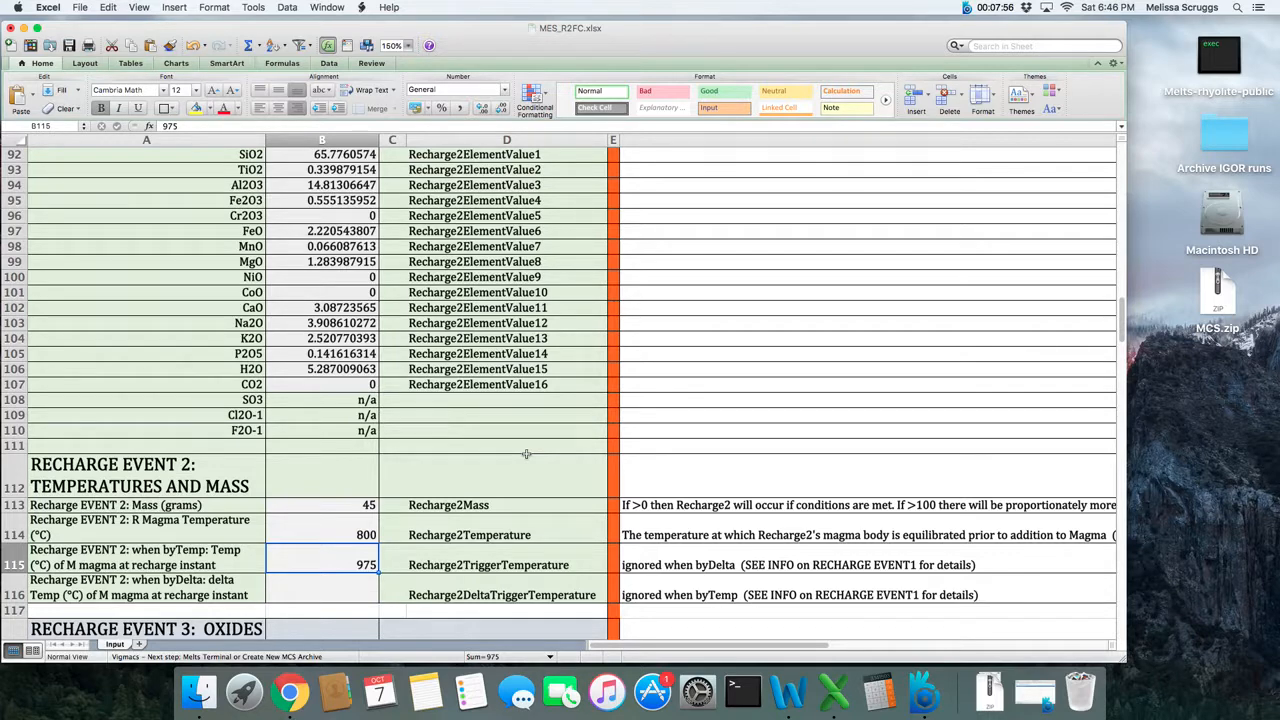
scroll(526, 454, up, 1)
scroll(526, 454, down, 4)
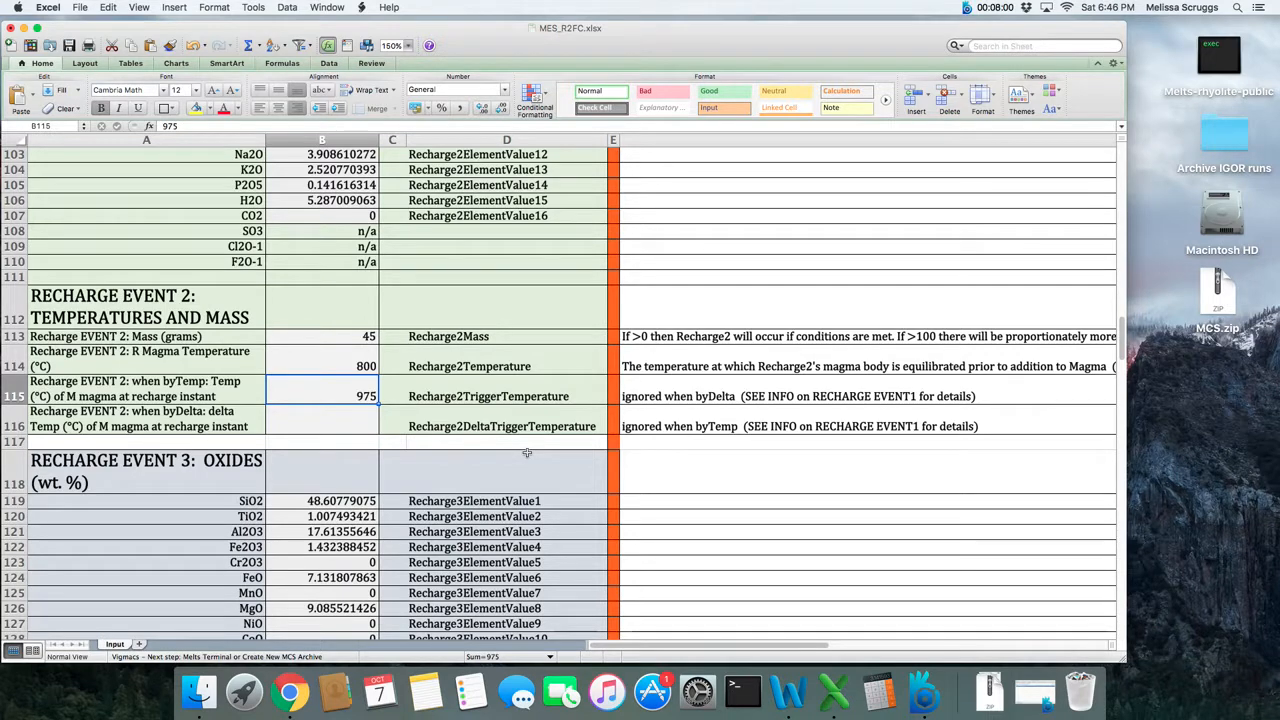
- Review the Recharge Event 3 oxide composition and its mass, magma temperature and trigger temperature cells
scroll(526, 454, down, 1)
scroll(526, 454, down, 3)
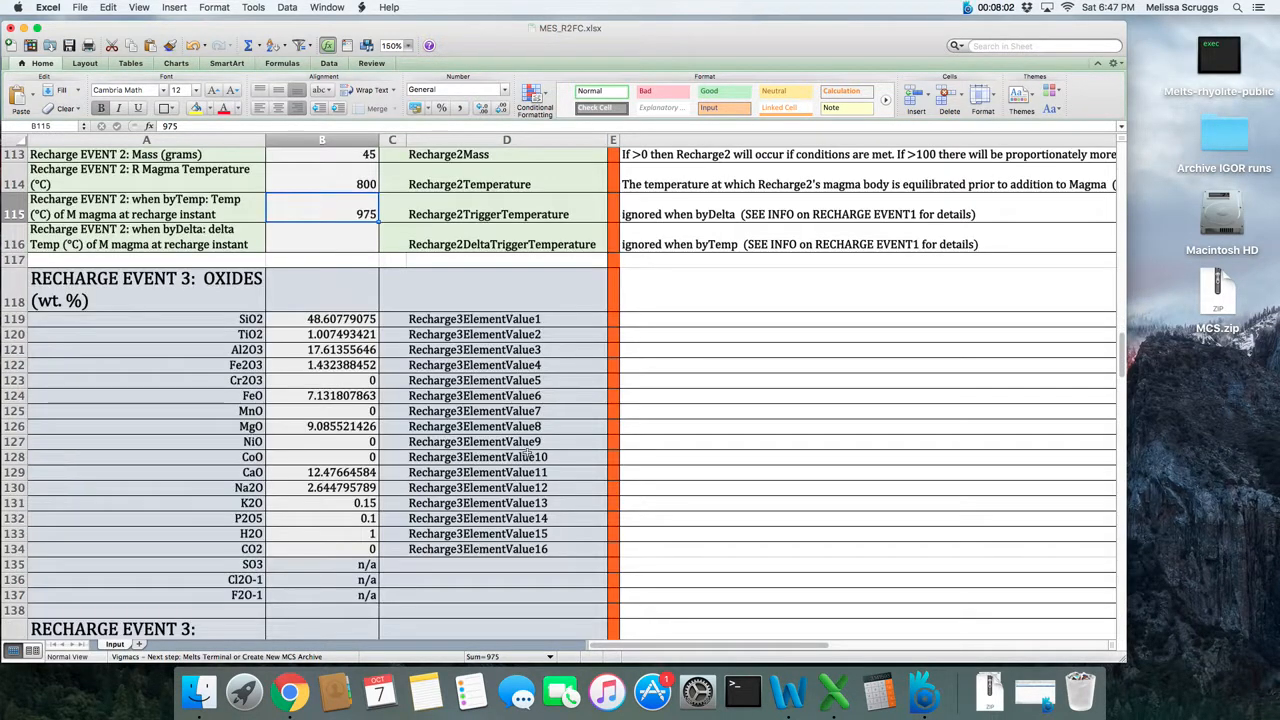
scroll(526, 454, down, 2)
scroll(526, 454, down, 1)
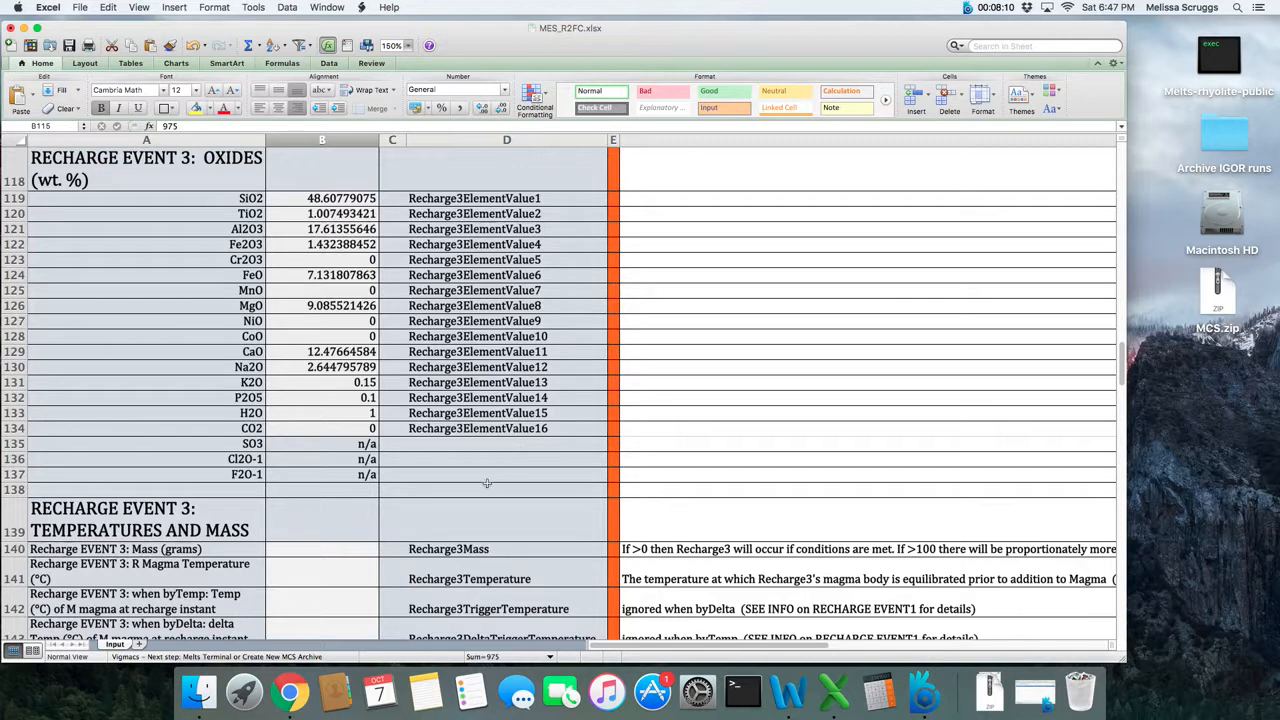
scroll(487, 482, down, 3)
drag(343, 480, 348, 553)
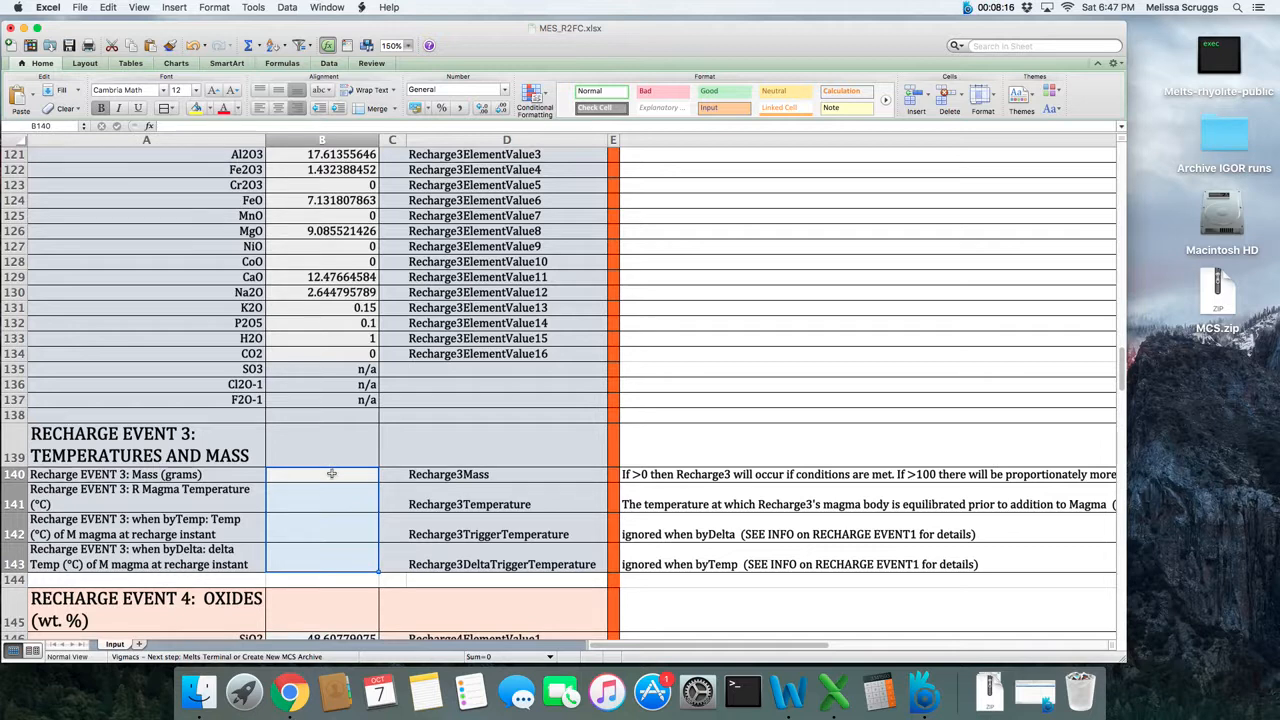
click(333, 530)
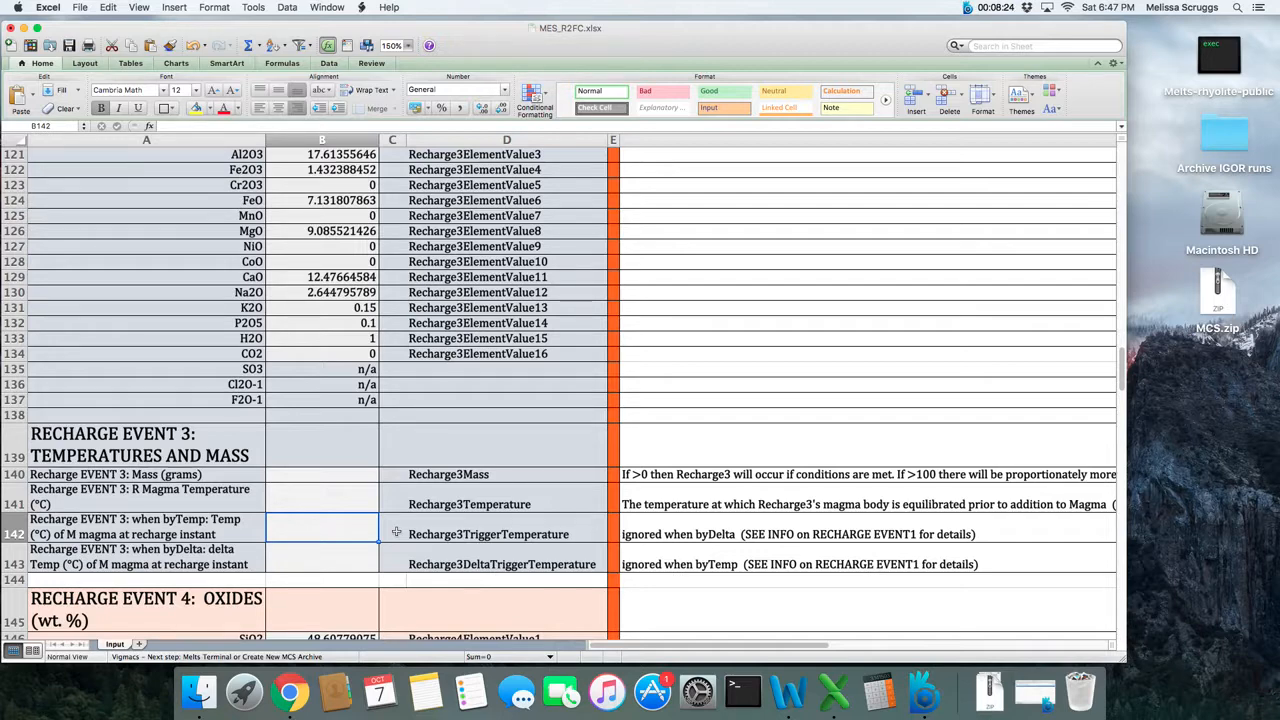
- Return to the system variables and magma composition at the start of the input sheet
scroll(396, 532, up, 13)
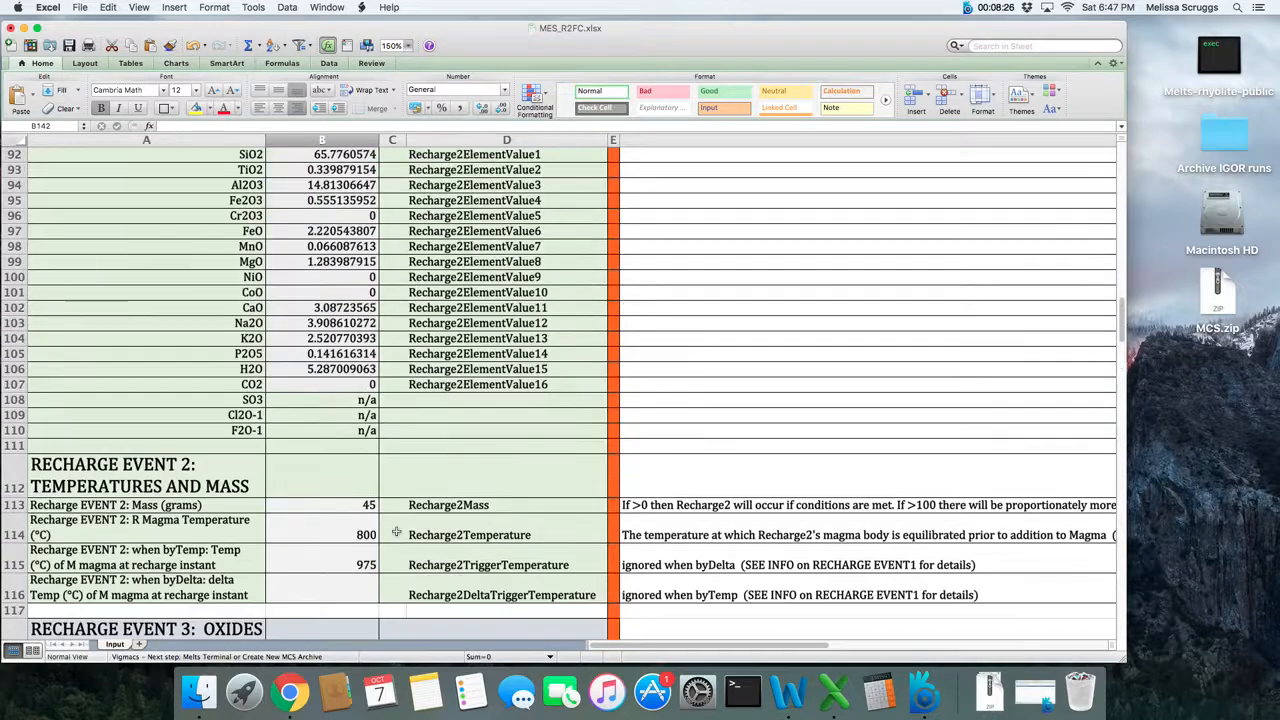
scroll(396, 532, up, 3)
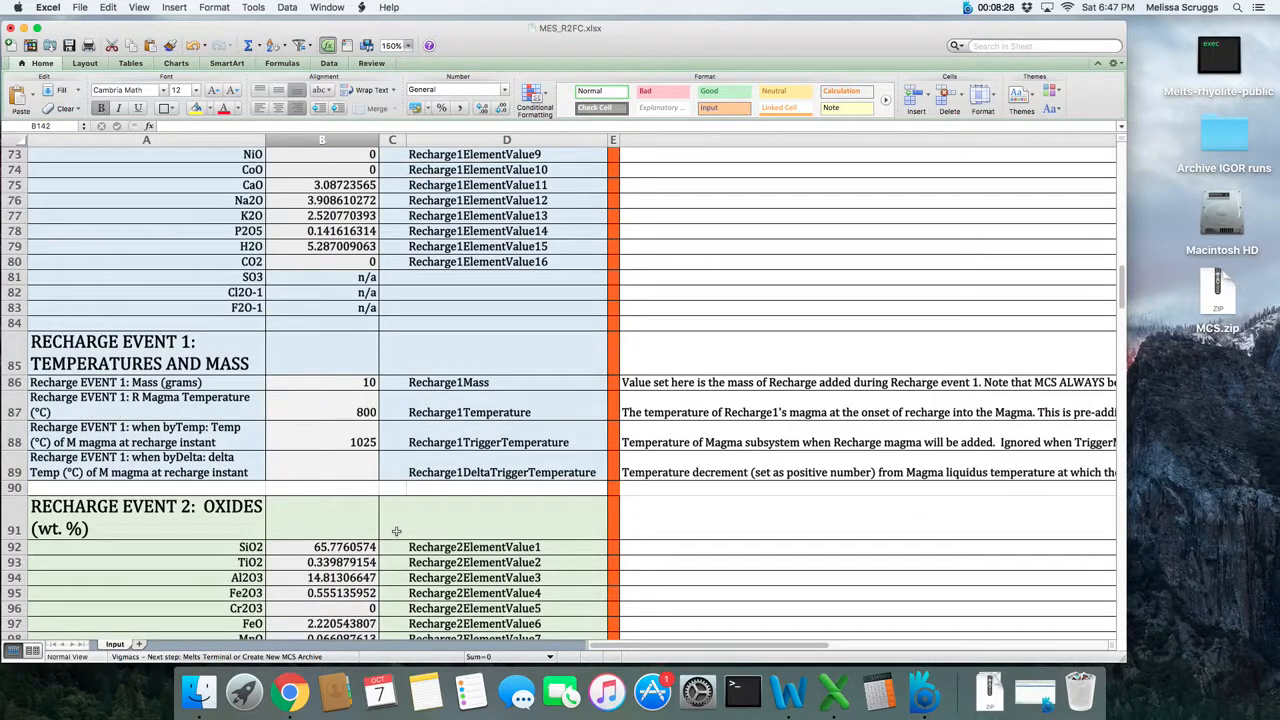
scroll(396, 532, up, 18)
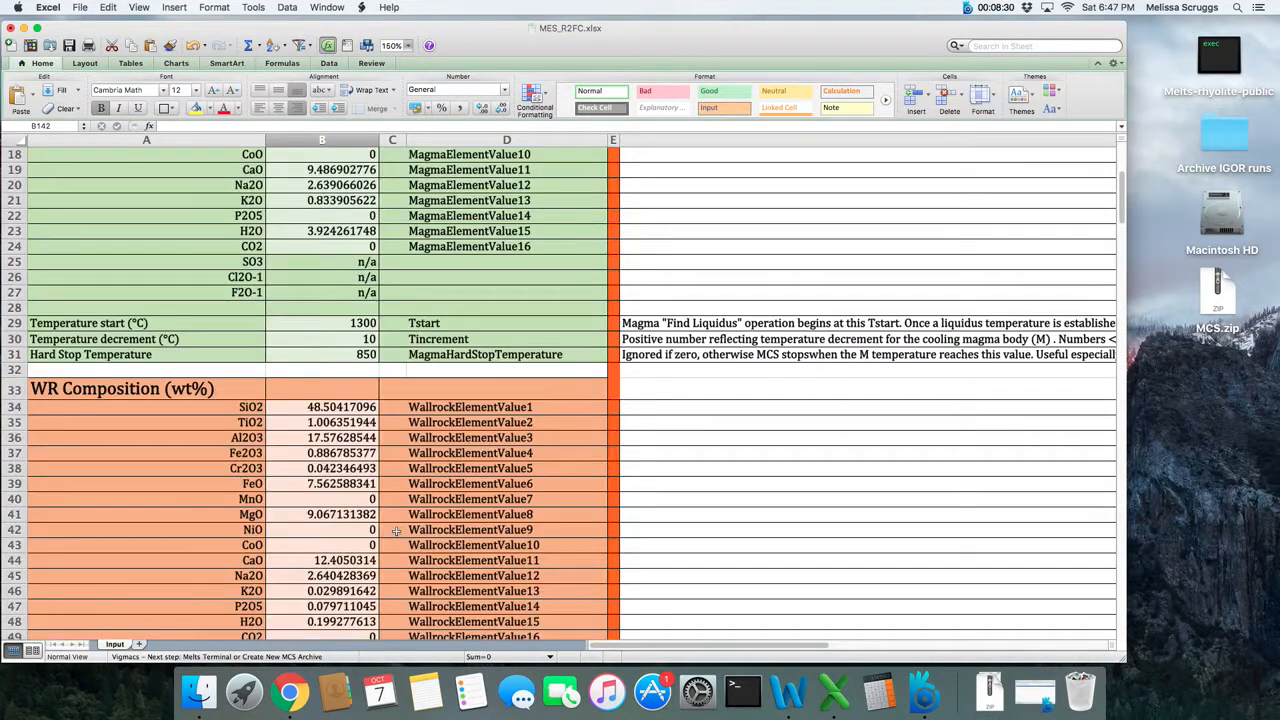
scroll(396, 532, up, 6)
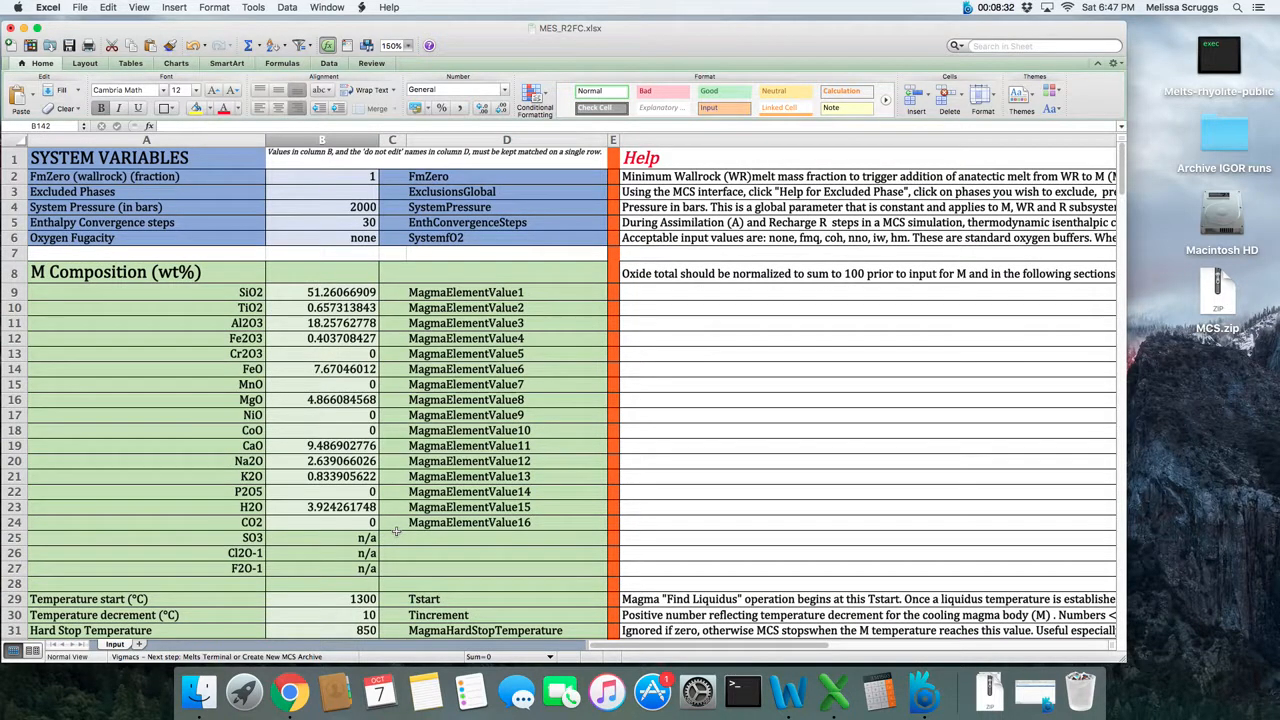